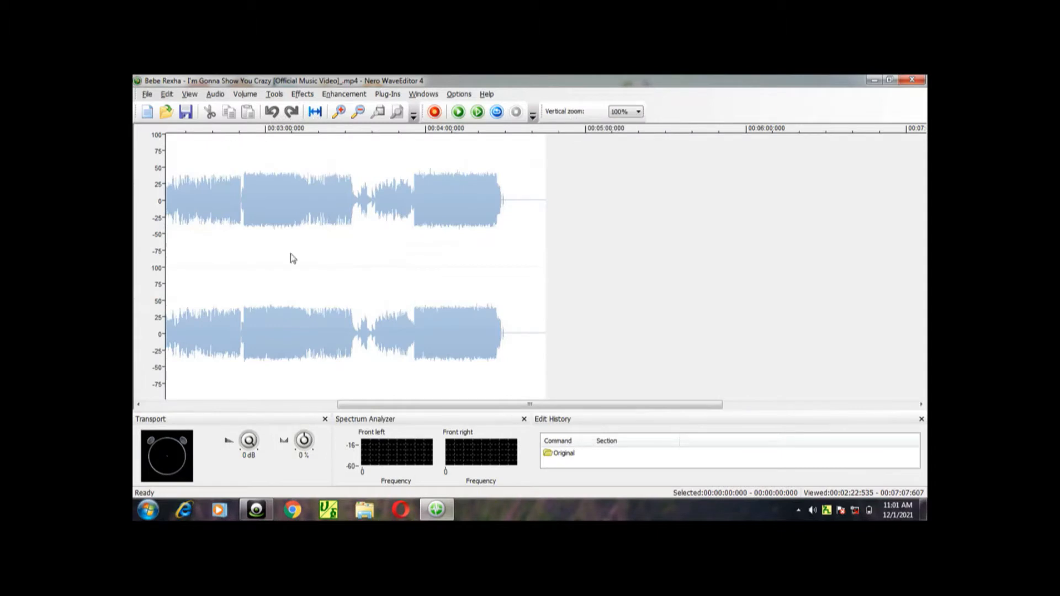
- Cut the opening section of the recording, from 00:00:00 to about 00:01:00.853
left_click_drag(371, 406, 204, 392)
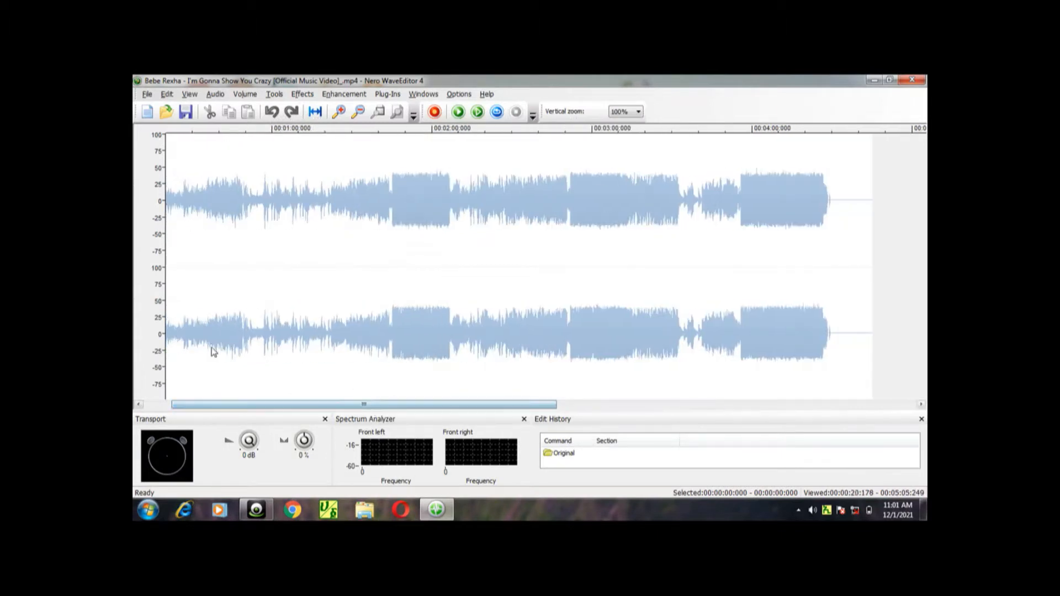
left_click_drag(214, 352, 213, 351)
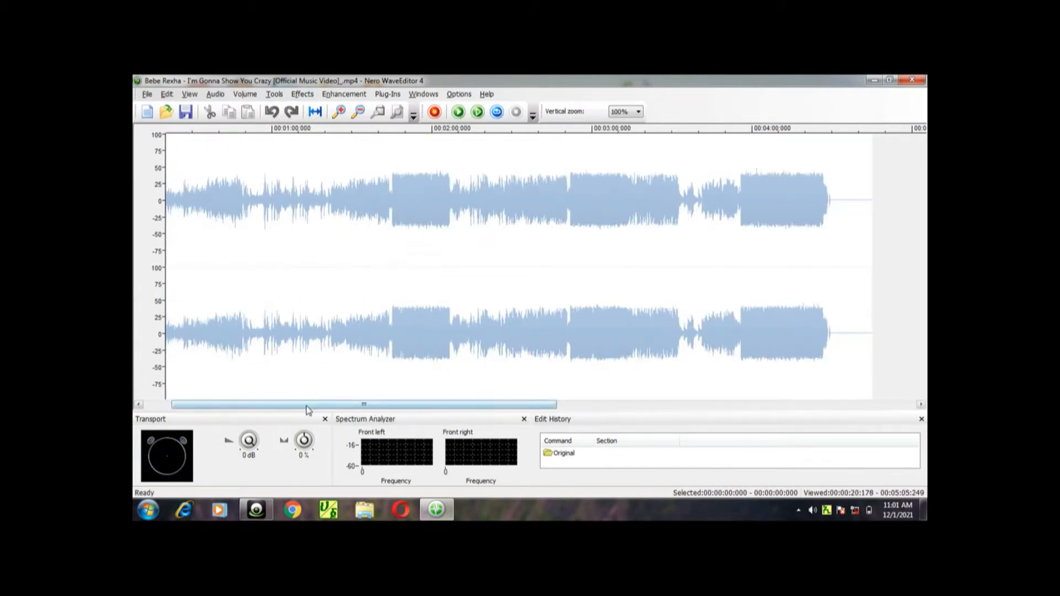
left_click_drag(307, 410, 244, 409)
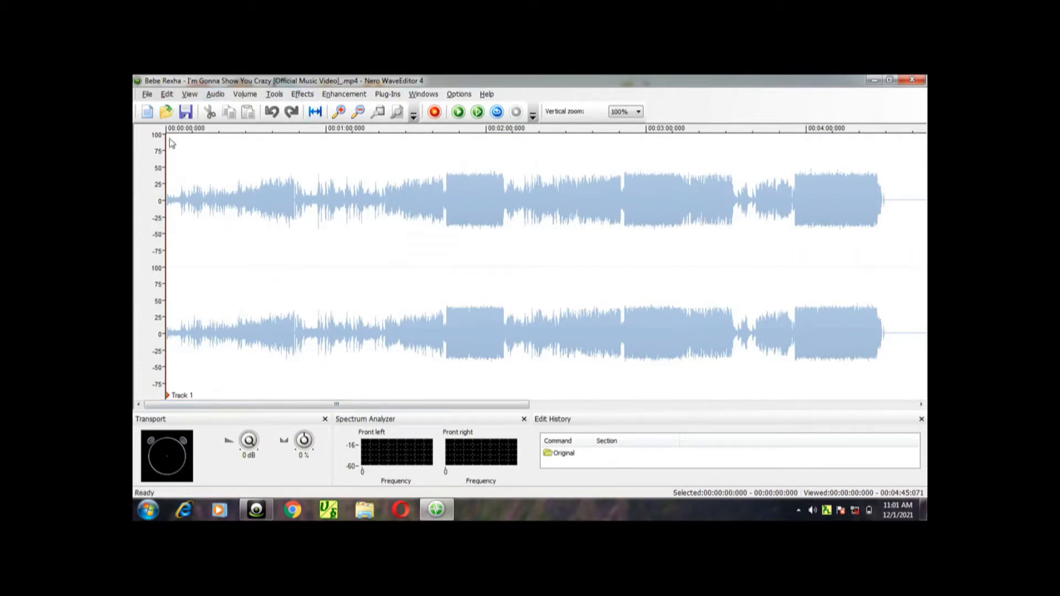
left_click_drag(167, 128, 328, 143)
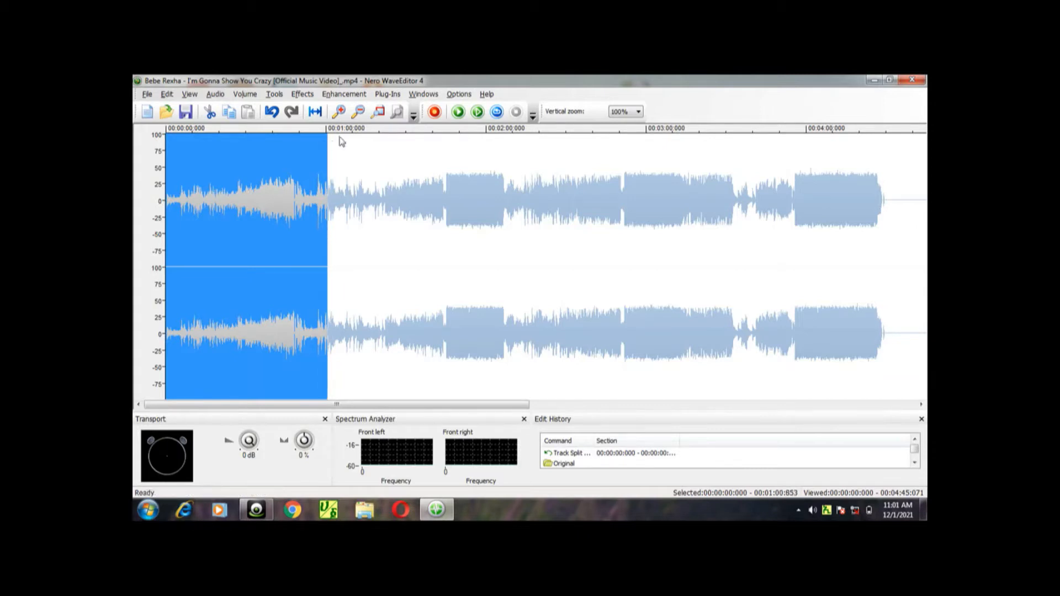
left_click(210, 112)
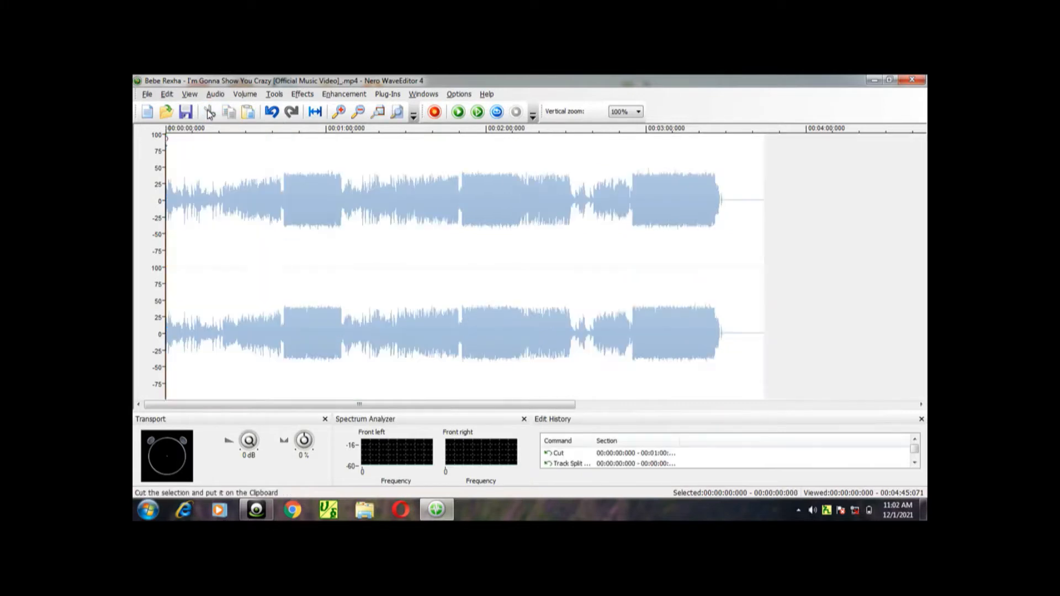
- Play back the shortened recording from its start, then stop the playback
left_click(458, 112)
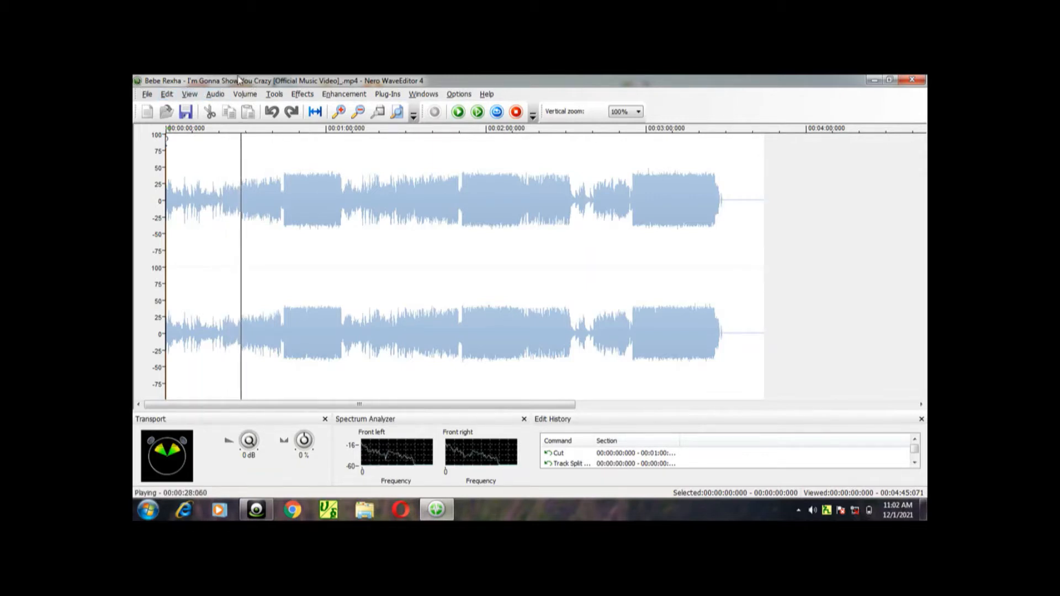
left_click(348, 95)
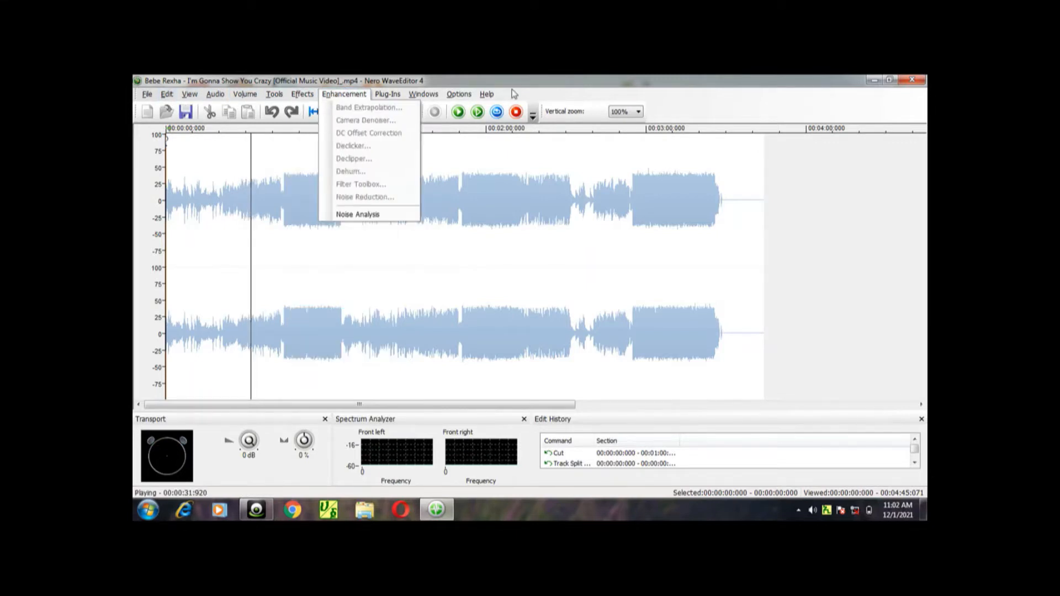
left_click(515, 112)
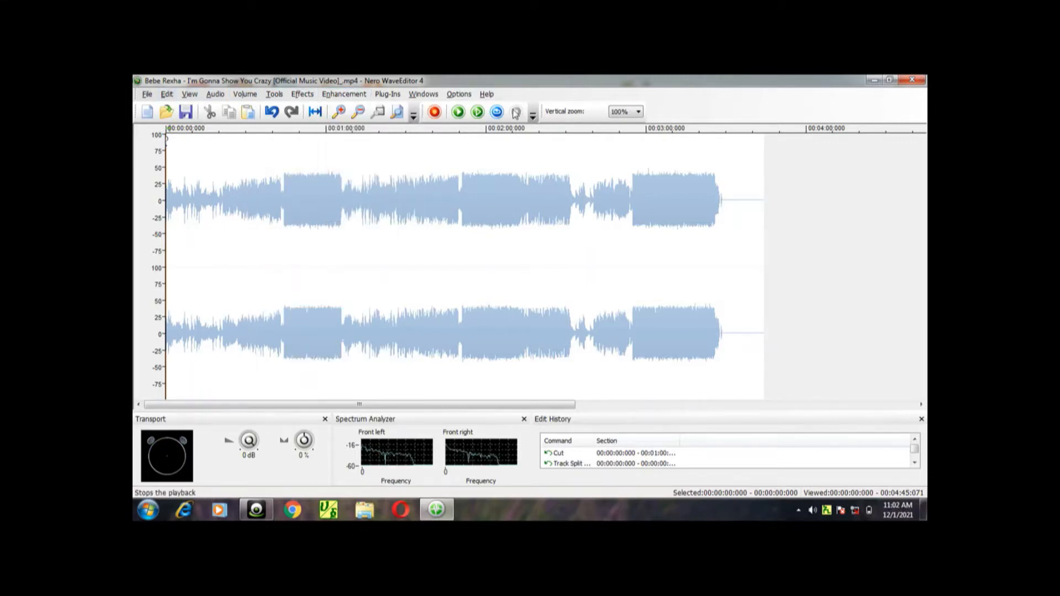
- Open the Deesser for the complete recording and, while previewing, set the threshold to -60 dB and attenuation to 100%
left_click(302, 94)
left_click(294, 107)
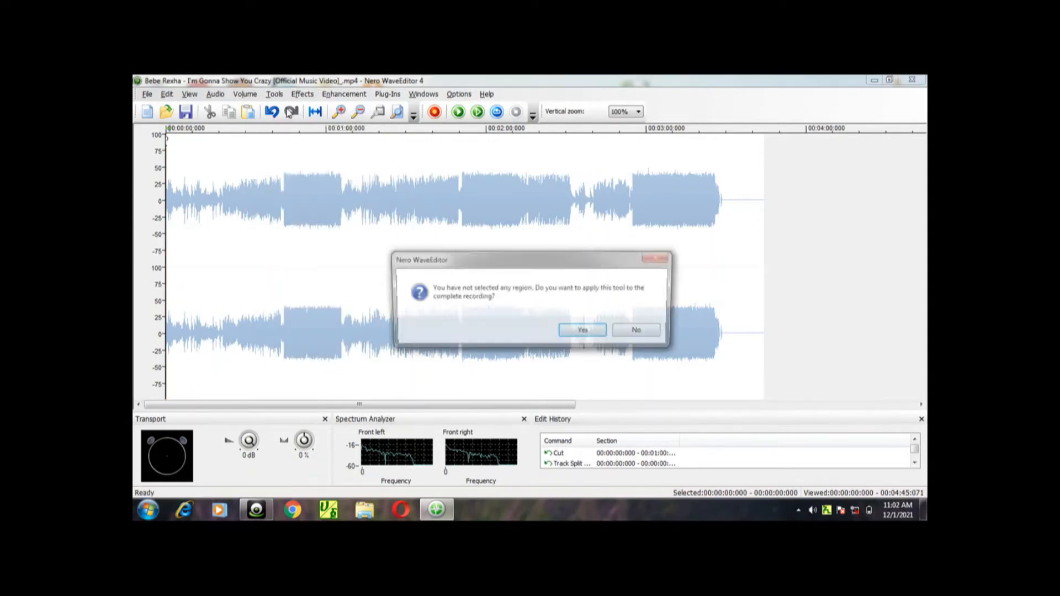
left_click(586, 331)
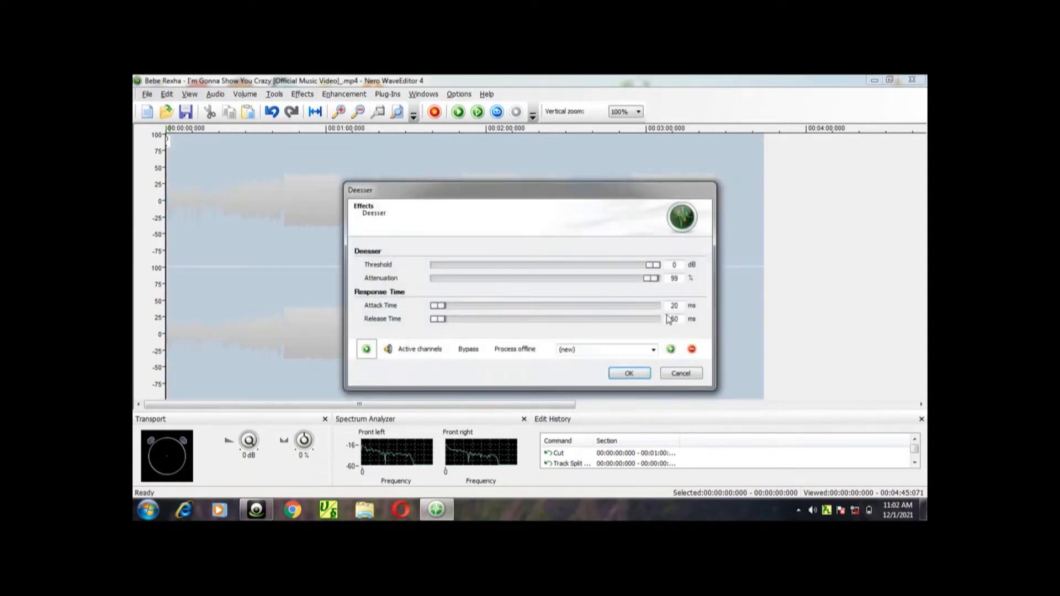
left_click(364, 353)
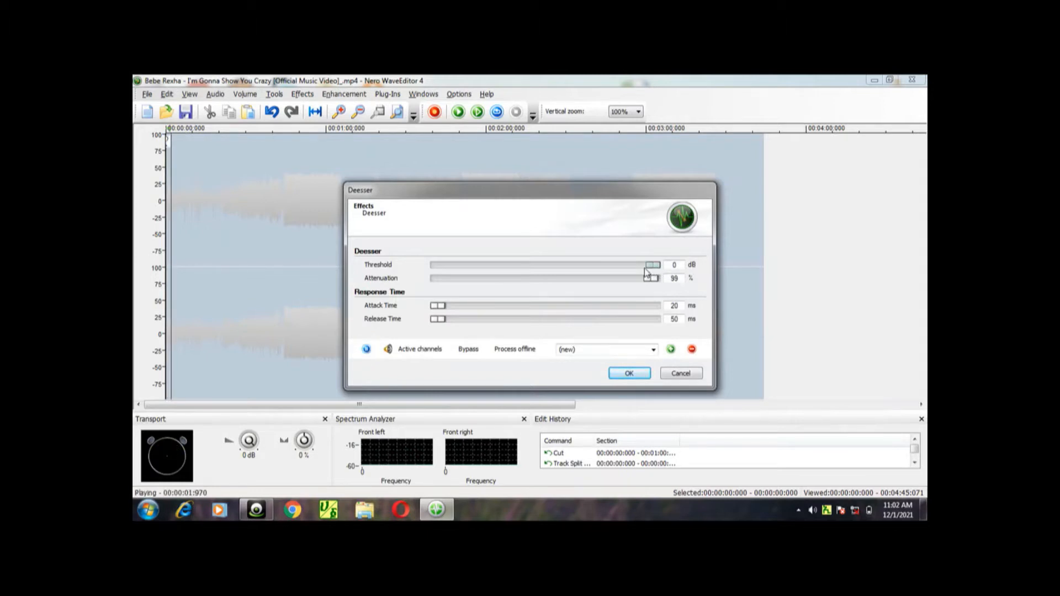
left_click_drag(653, 267, 432, 266)
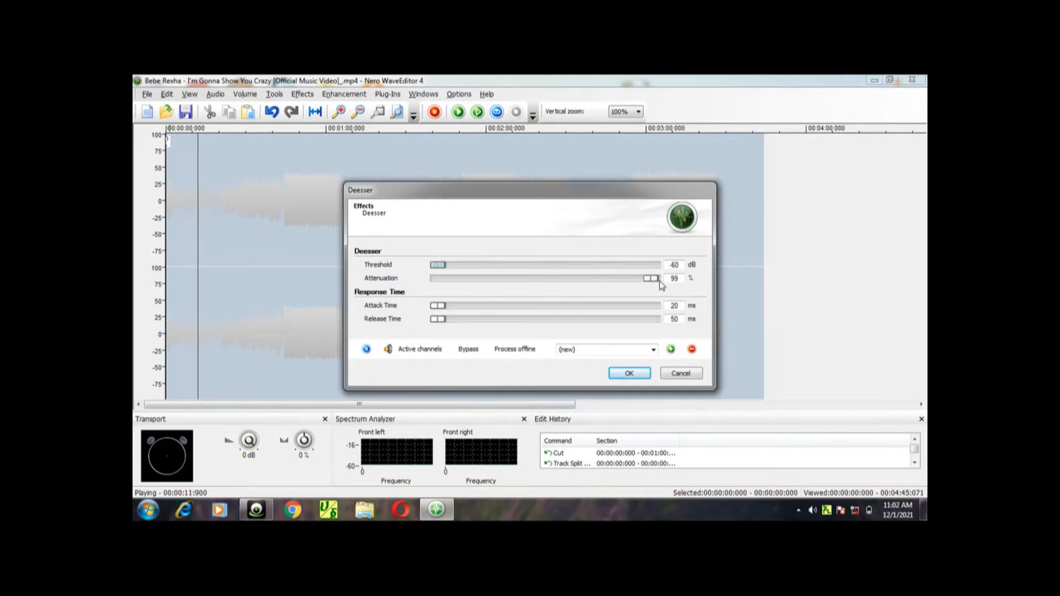
left_click_drag(652, 279, 674, 277)
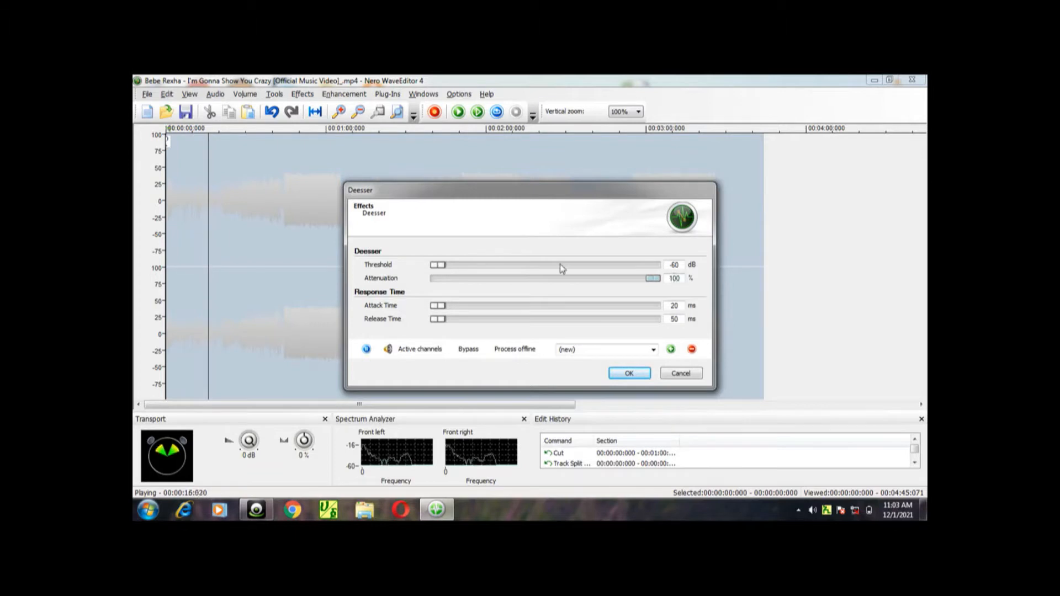
- Set the Deesser threshold to 0 dB, attack time to 1820 ms and release time to 4000 ms, and apply the effect
left_click_drag(445, 269, 657, 277)
left_click_drag(437, 306, 635, 319)
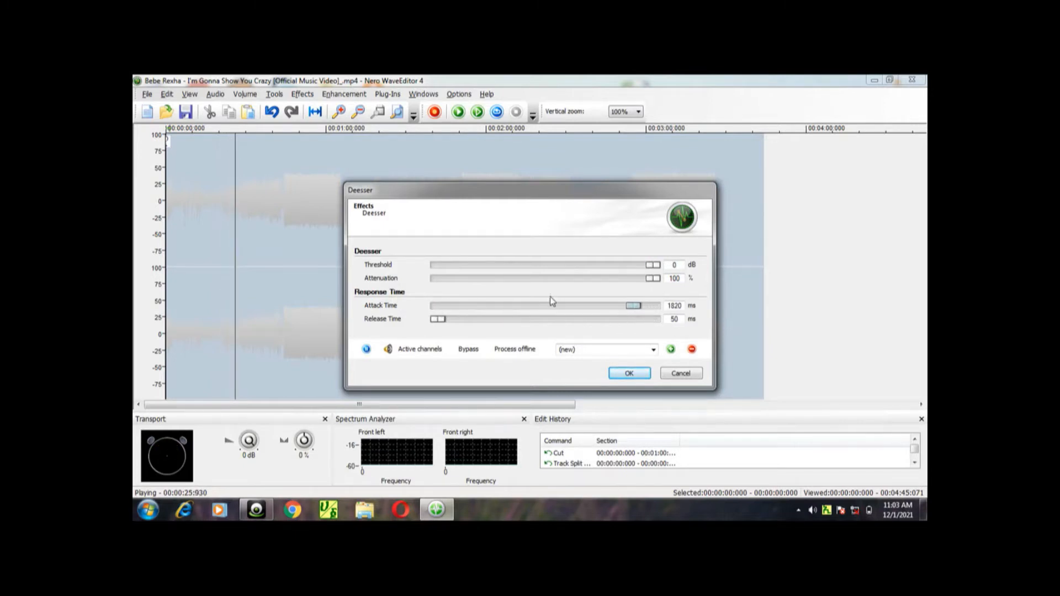
left_click_drag(438, 319, 662, 333)
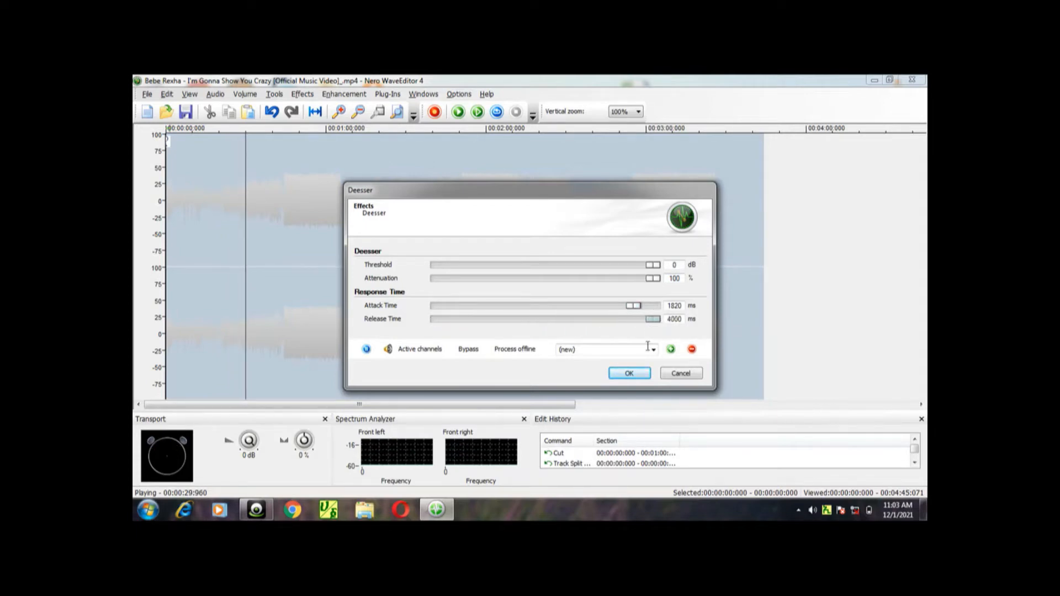
left_click(629, 373)
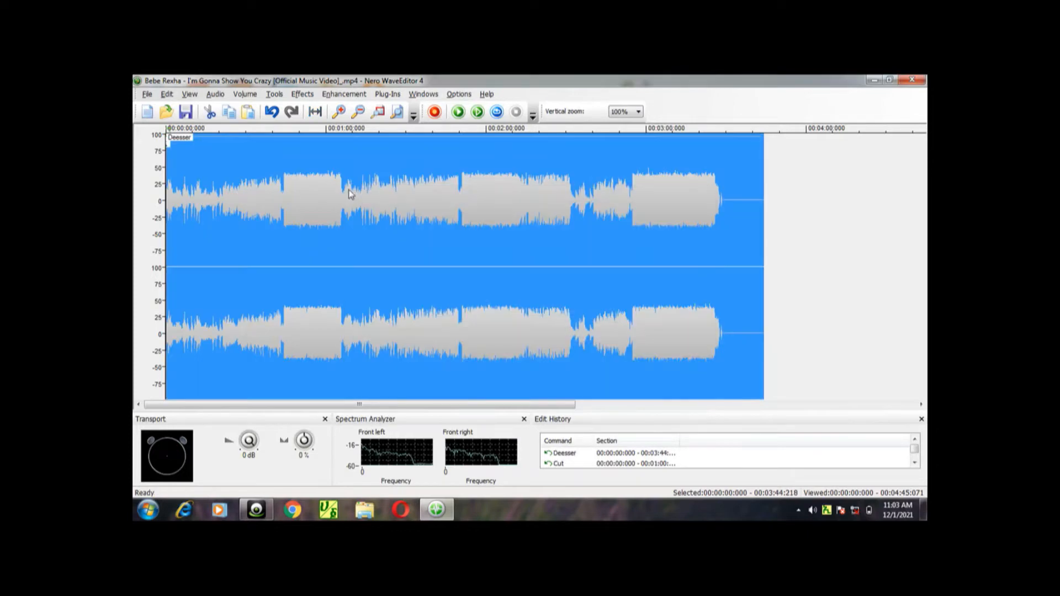
- Open the Equalizer and set filter 1 to 250 Hz, 2.9 oct and 0 dB gain, with the low-shelf cut-off at 15260 Hz
left_click(297, 98)
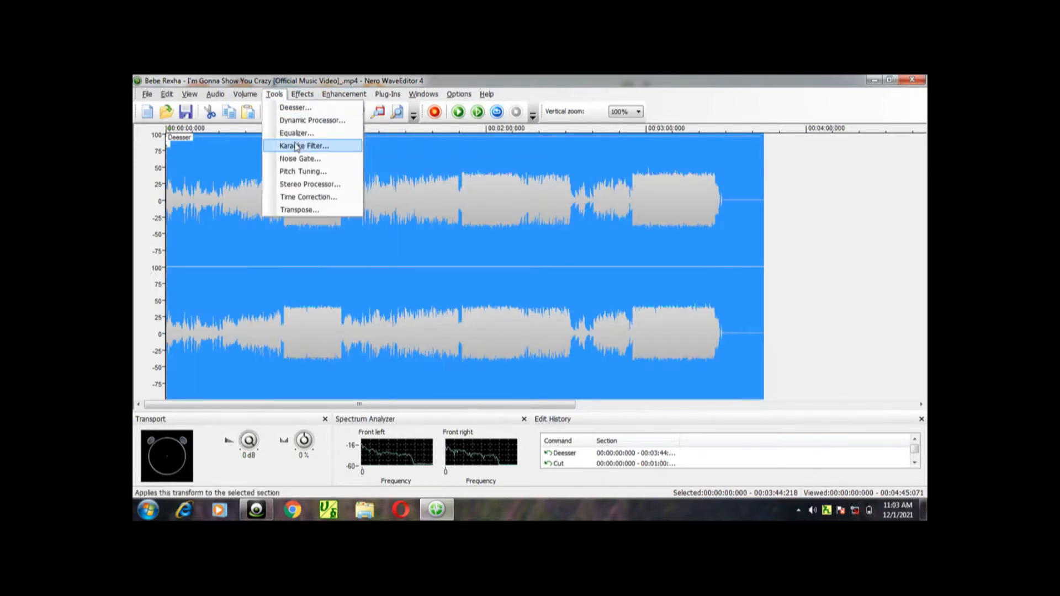
left_click(300, 135)
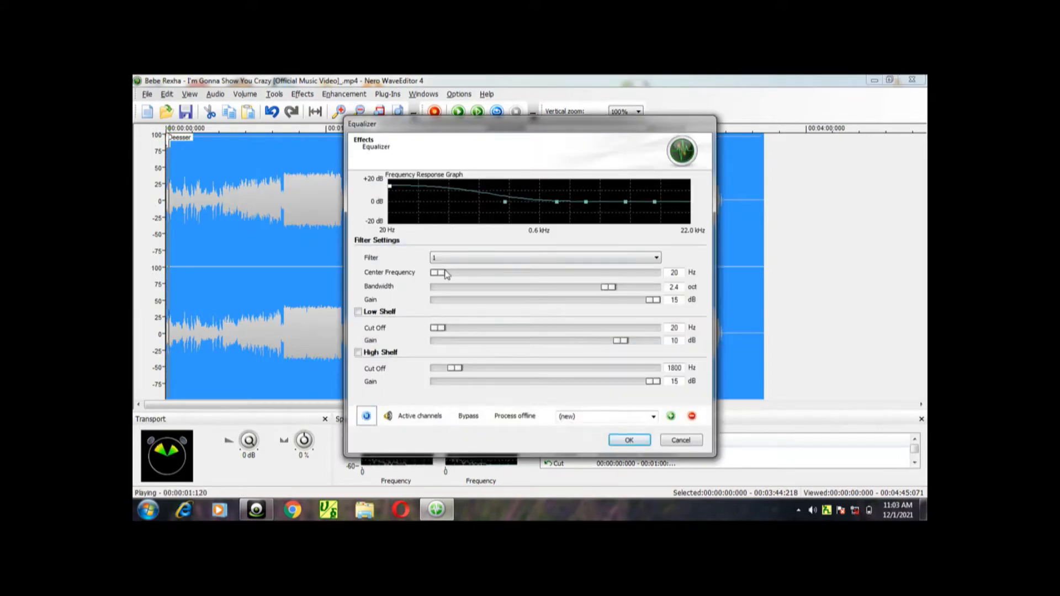
mouse_move(441, 273)
left_mouse_down()
mouse_move(482, 274)
mouse_move(441, 275)
left_mouse_up()
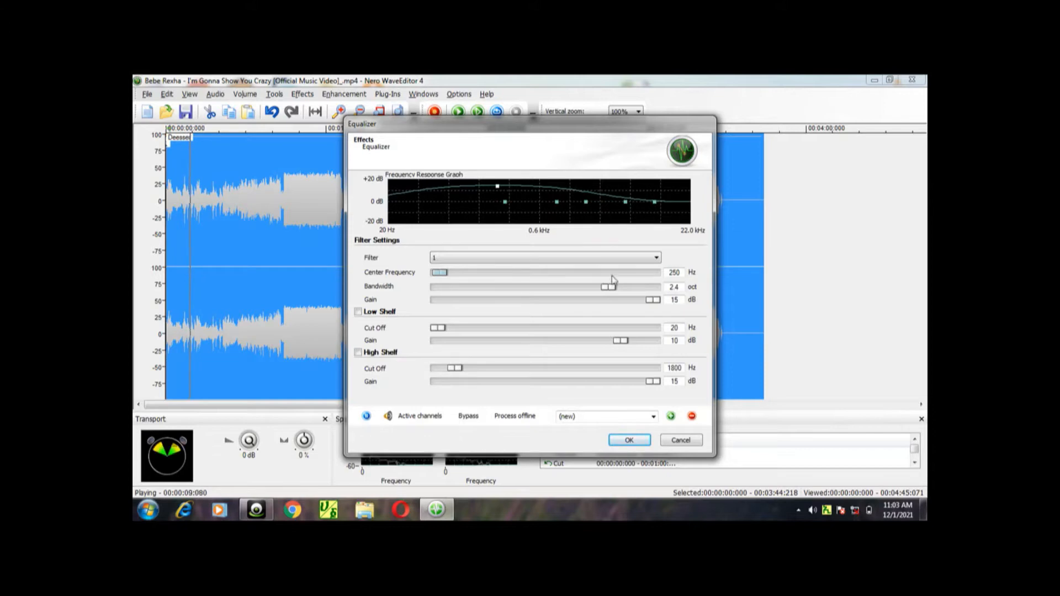
left_click_drag(605, 294, 657, 292)
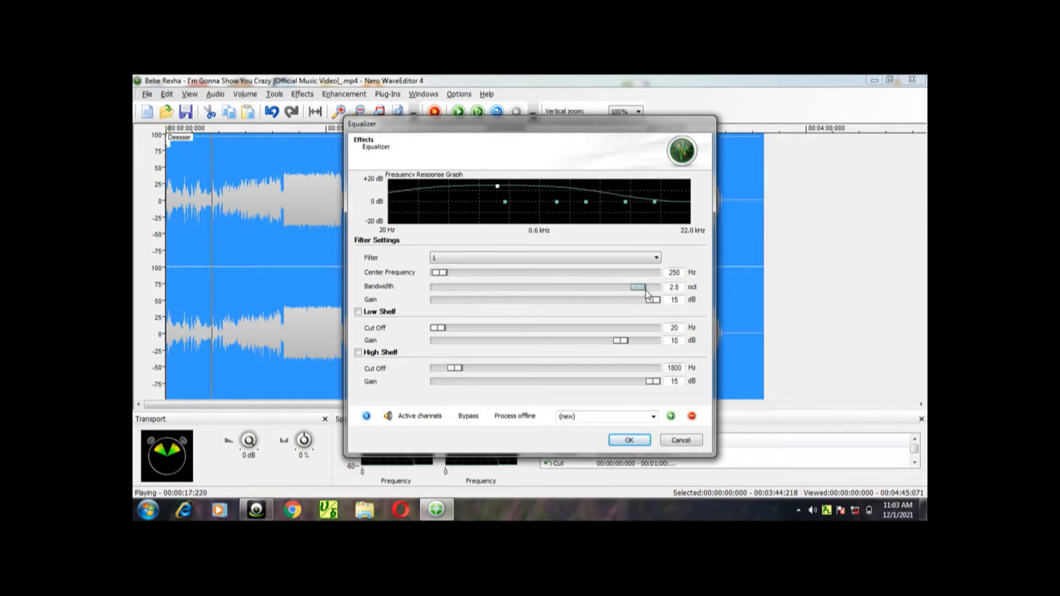
left_click_drag(654, 302, 547, 295)
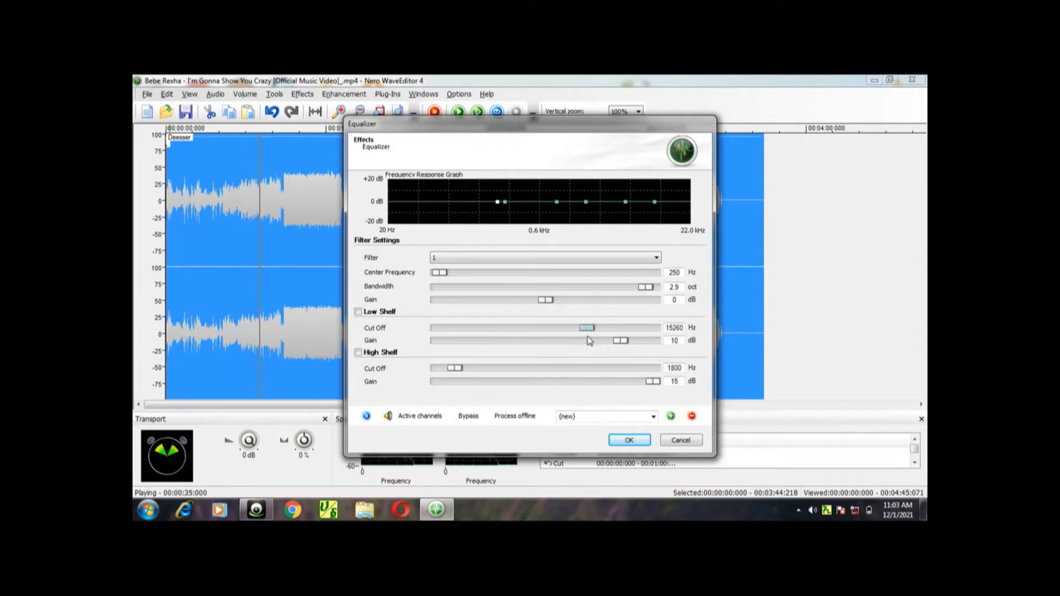
- Set the low-shelf gain to -10 dB and the high shelf to 15380 Hz with -14 dB gain, and apply the Equalizer
left_click_drag(624, 343, 569, 347)
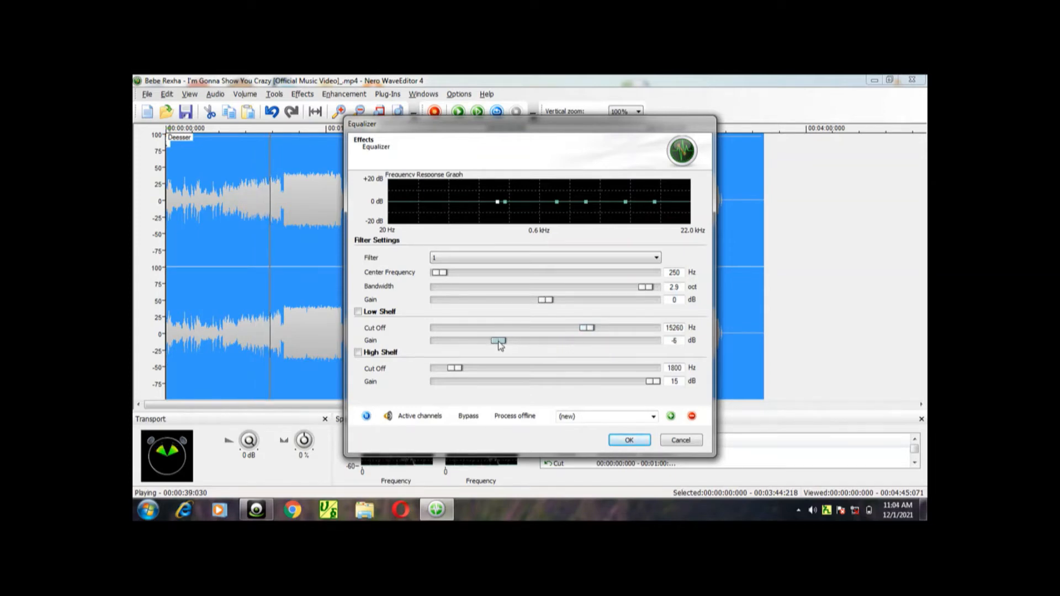
left_click_drag(503, 341, 441, 382)
left_click(590, 382)
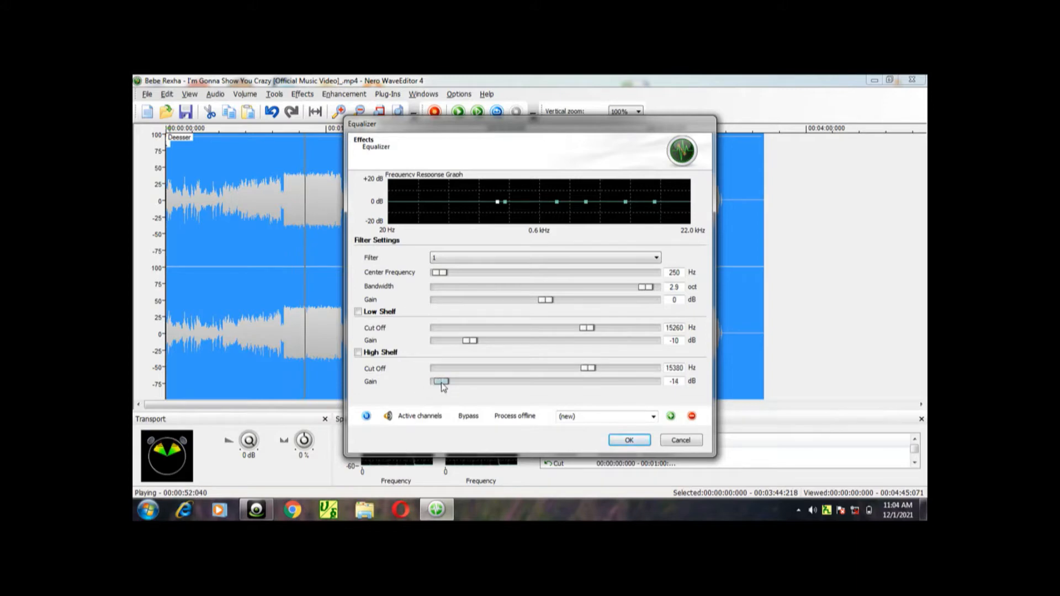
left_click(622, 440)
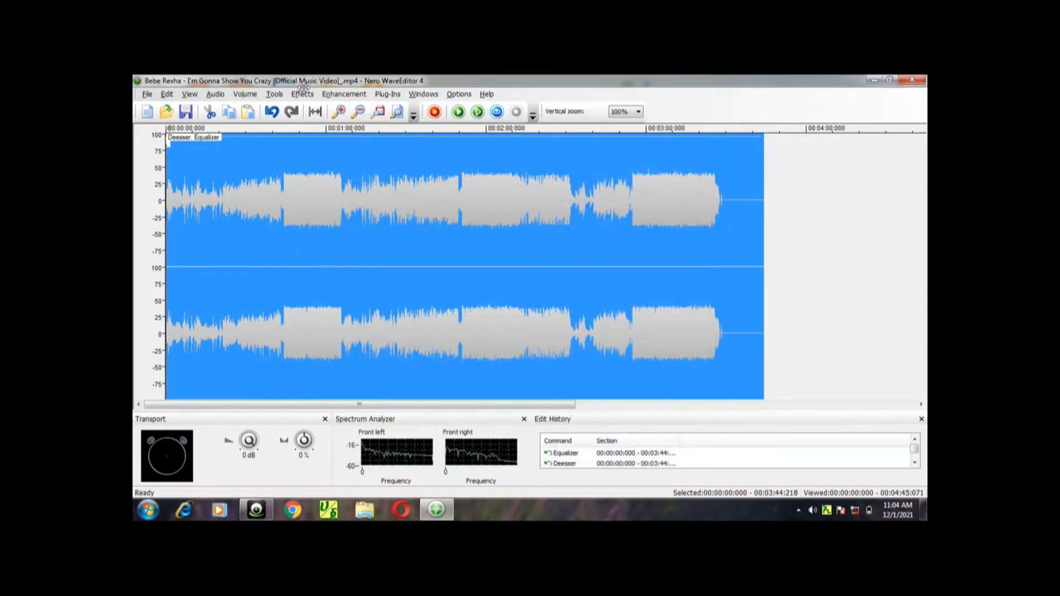
- Transpose the selected recording with a fine-tune of 32 cents, previewing the change before applying it
left_click(308, 95)
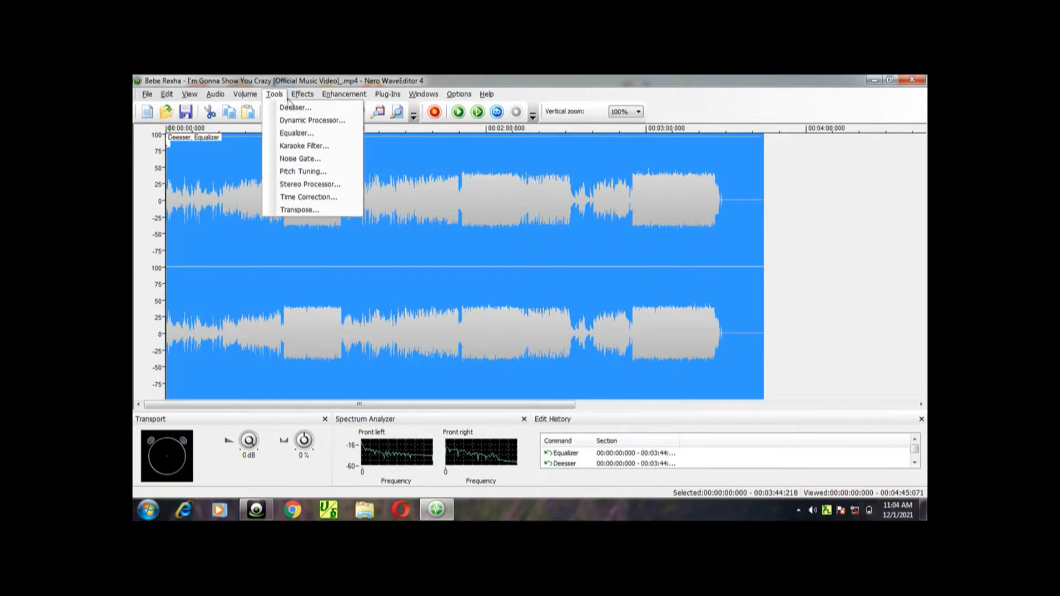
mouse_move(274, 95)
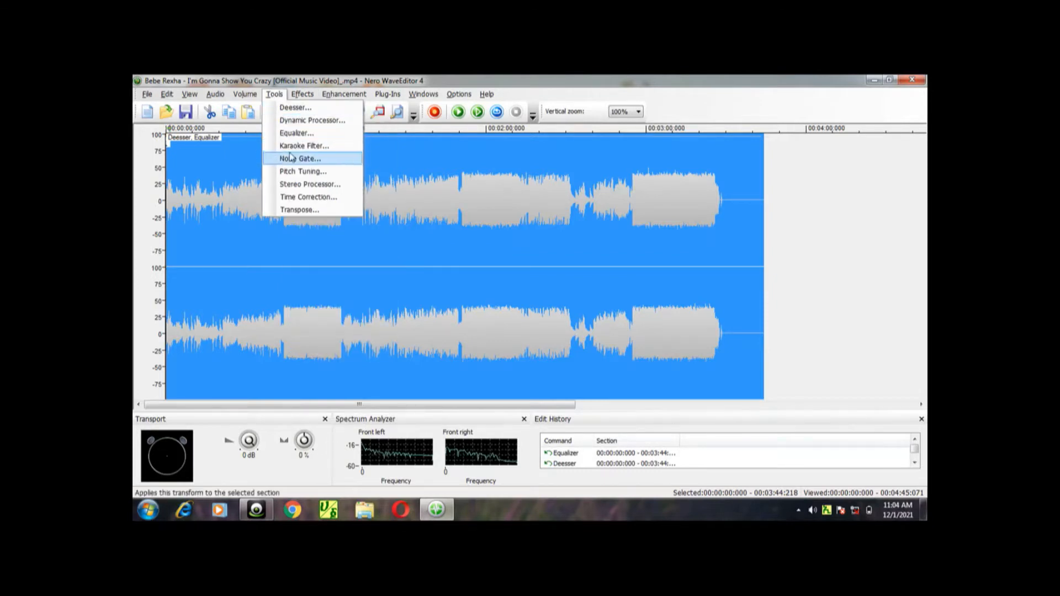
left_click(291, 210)
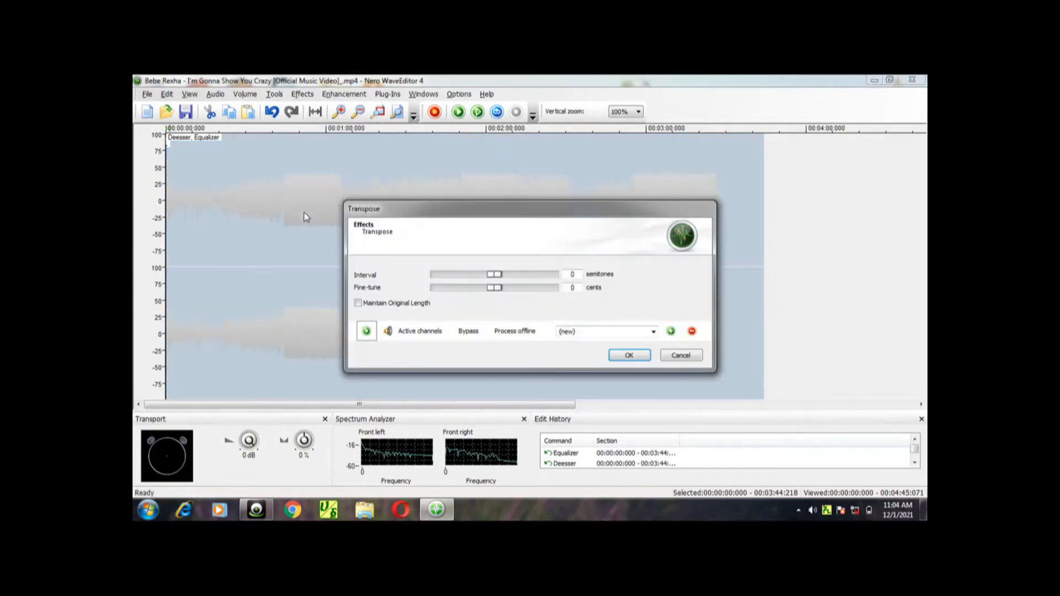
left_click(366, 330)
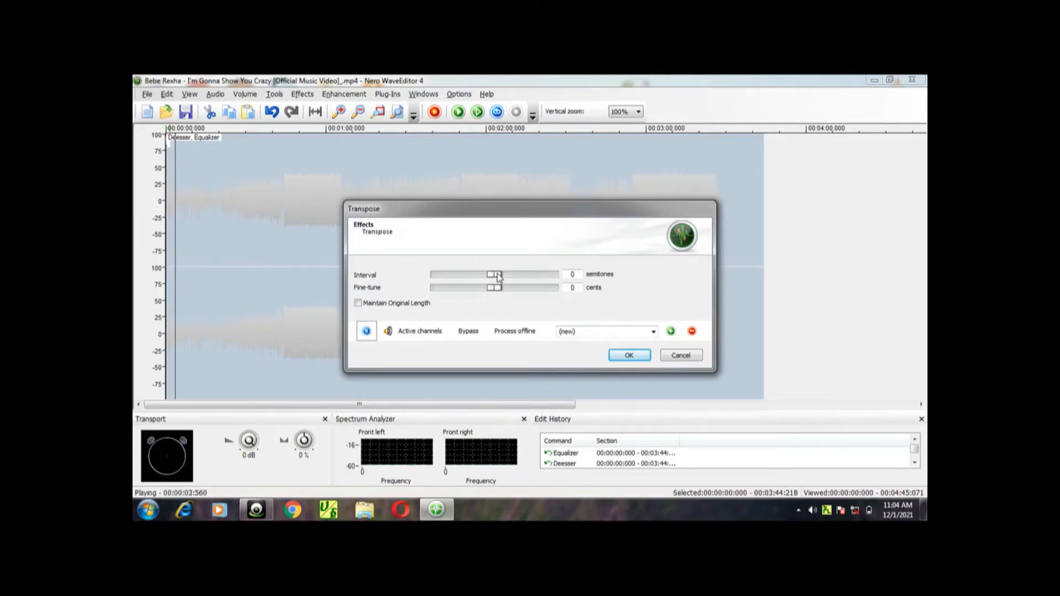
mouse_move(498, 276)
left_mouse_down()
mouse_move(528, 278)
mouse_move(488, 280)
mouse_move(510, 292)
left_mouse_up()
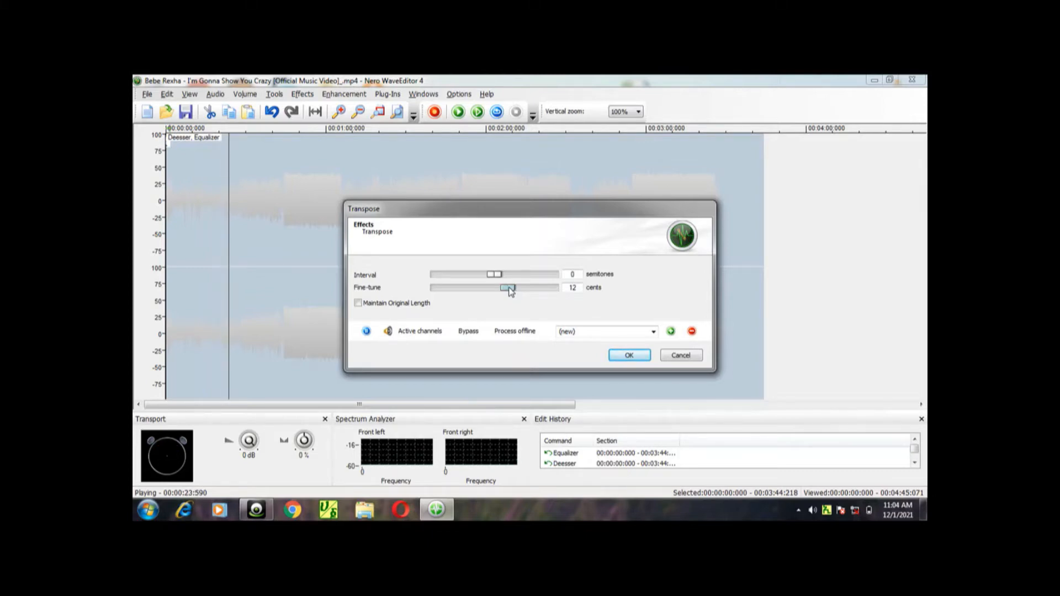
left_click_drag(511, 292, 534, 296)
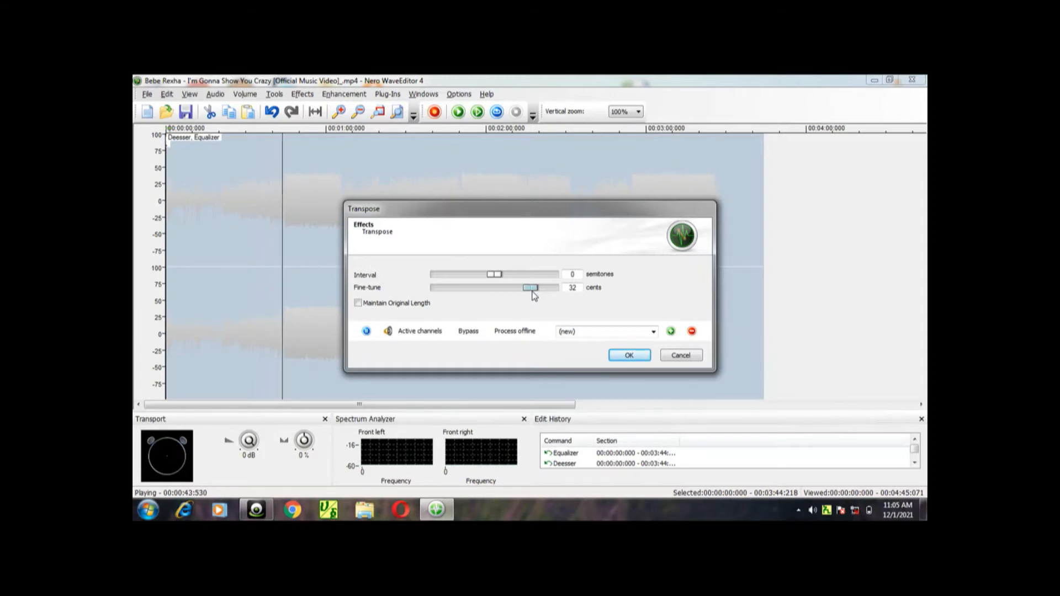
left_click(632, 358)
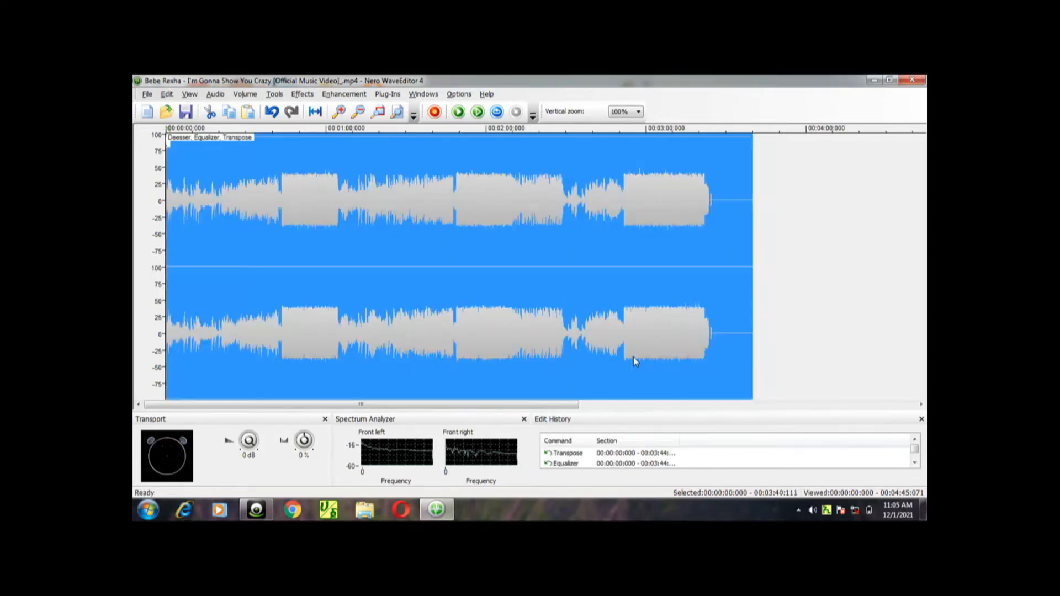
- Open Convolution Reverb with preview running, set the pre-delay to 30 ms and add an amplification curve point at about 6400 Hz and 40%
left_click(302, 94)
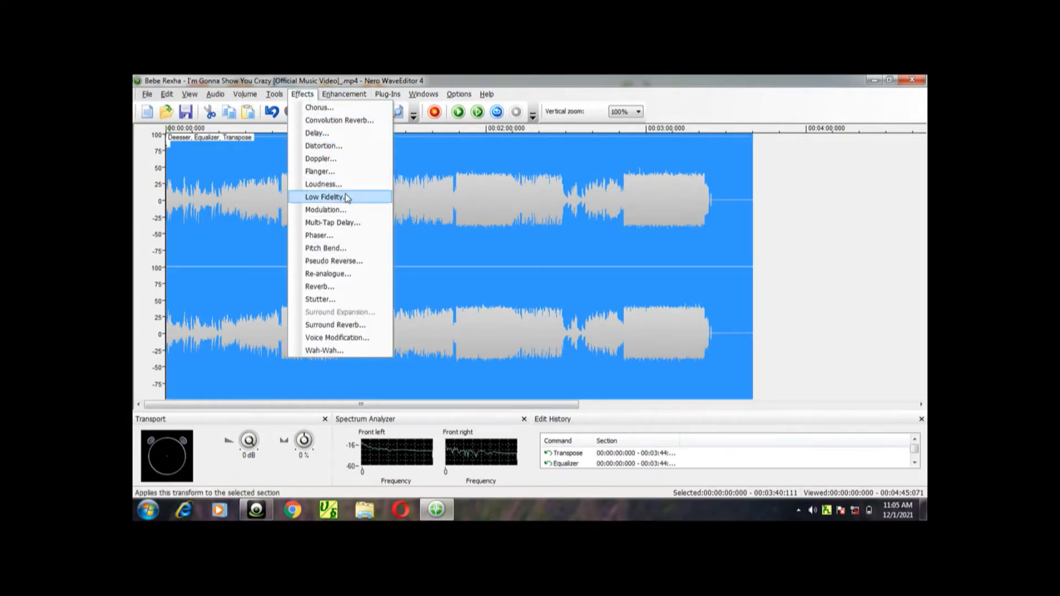
left_click(340, 121)
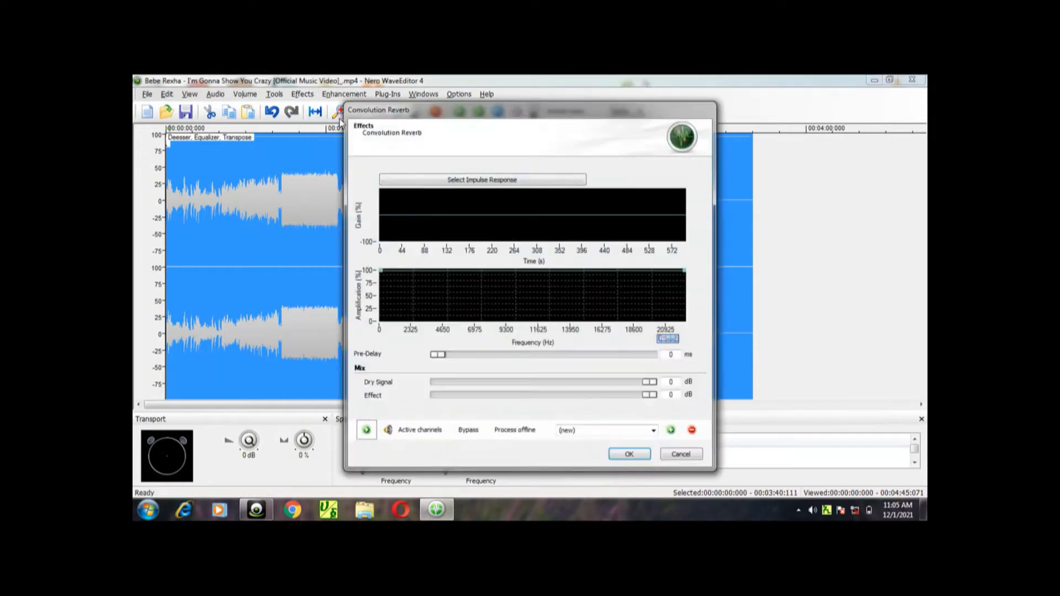
left_click(366, 435)
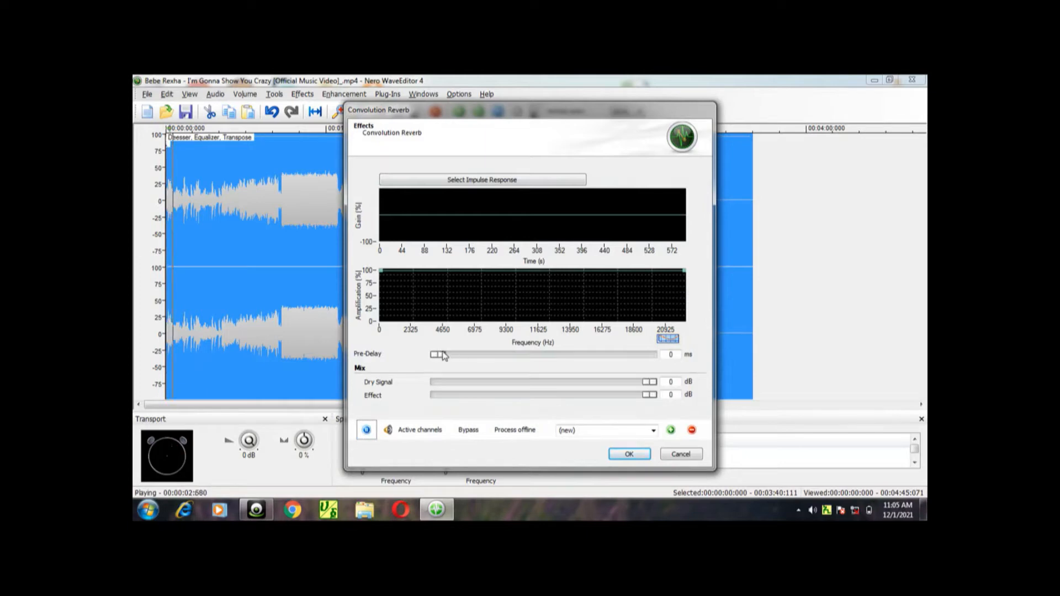
left_click_drag(443, 356, 635, 359)
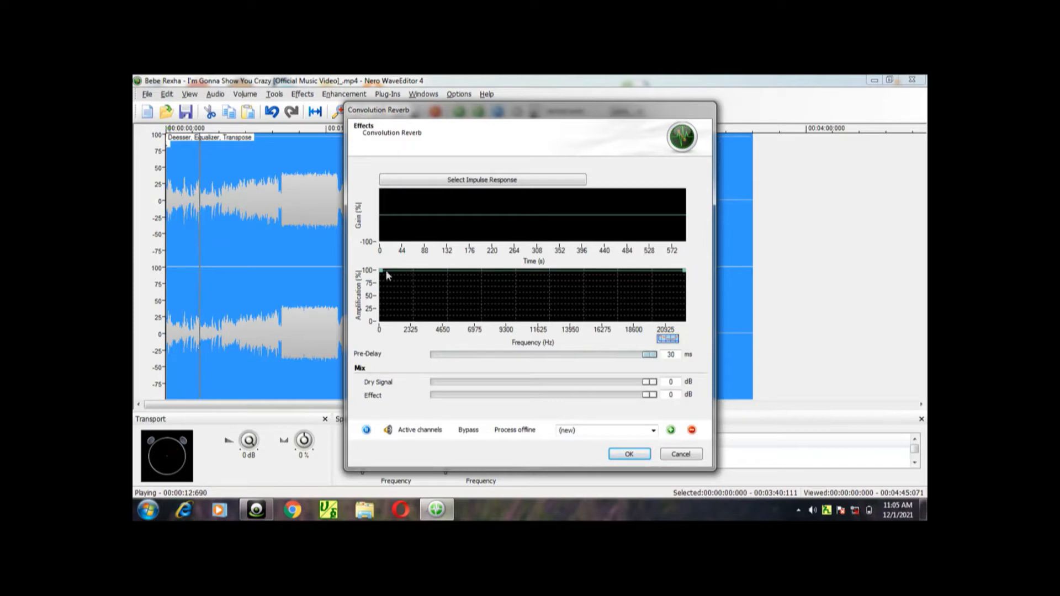
left_click_drag(386, 273, 467, 302)
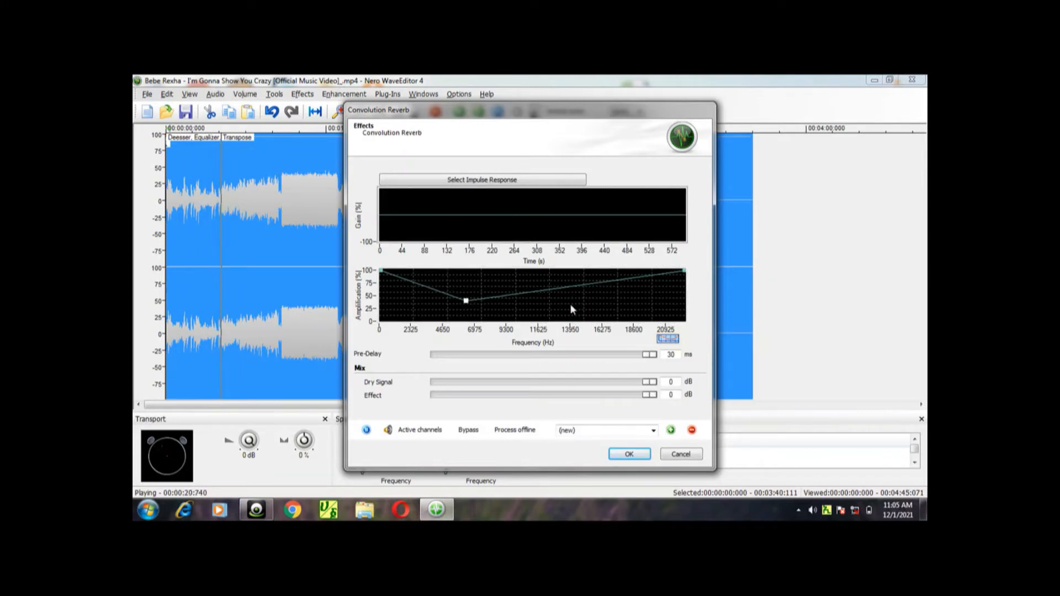
left_click(262, 511)
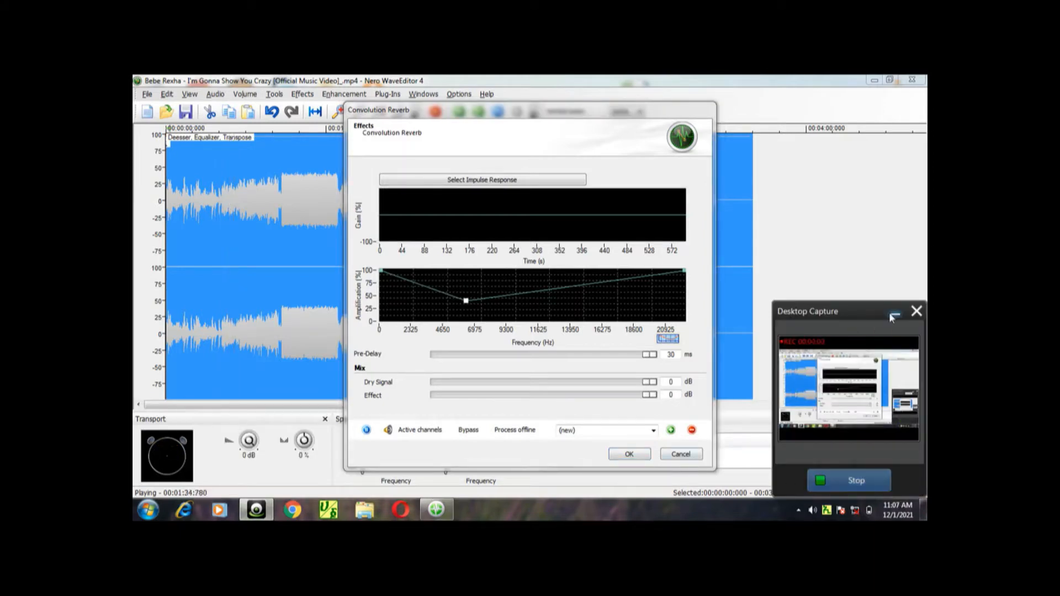
left_click(893, 315)
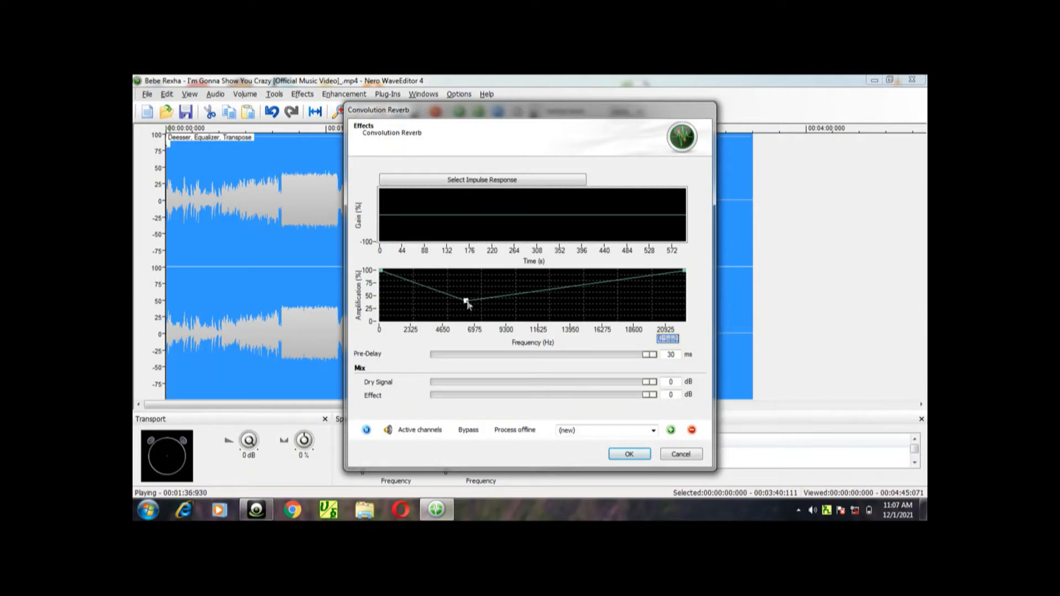
- Move the amplification curve point to about 9800 Hz and 12%, lower the dry signal level, and apply the Convolution Reverb
left_click_drag(466, 303, 512, 316)
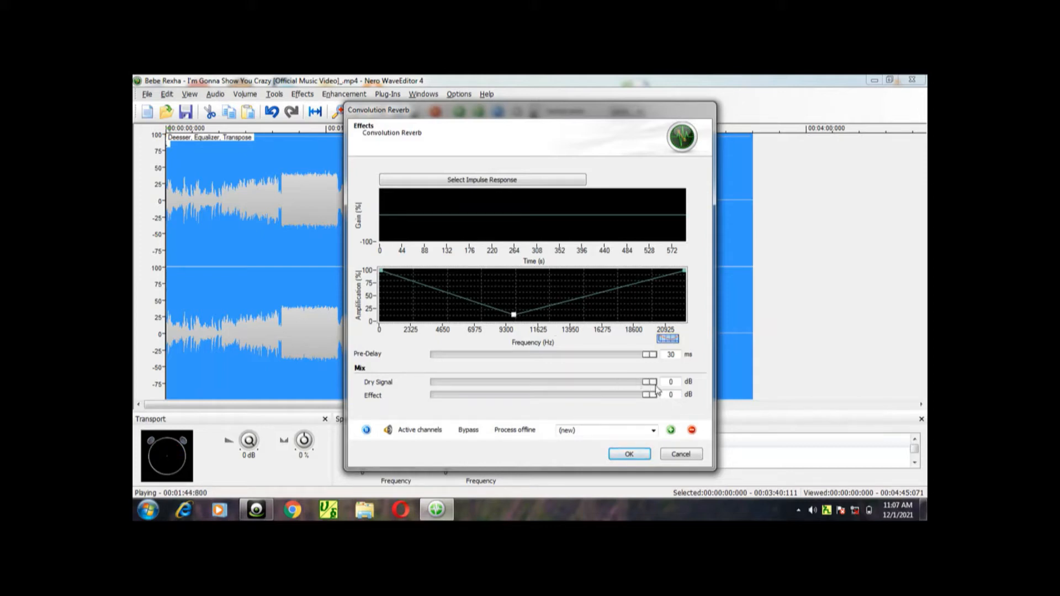
left_click_drag(655, 383, 541, 395)
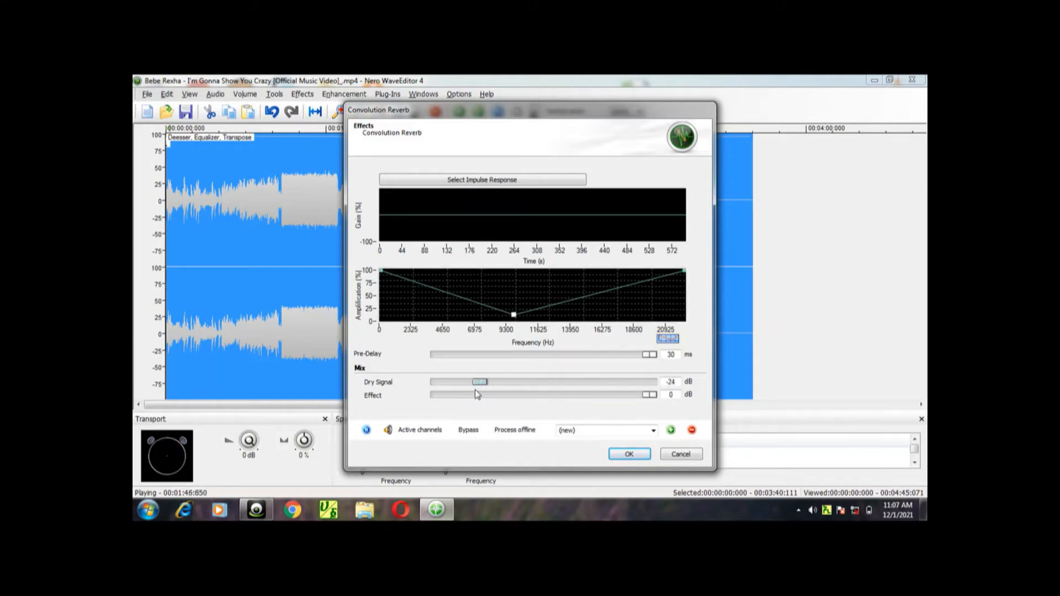
left_click_drag(474, 390, 417, 389)
left_click(629, 454)
left_click(311, 97)
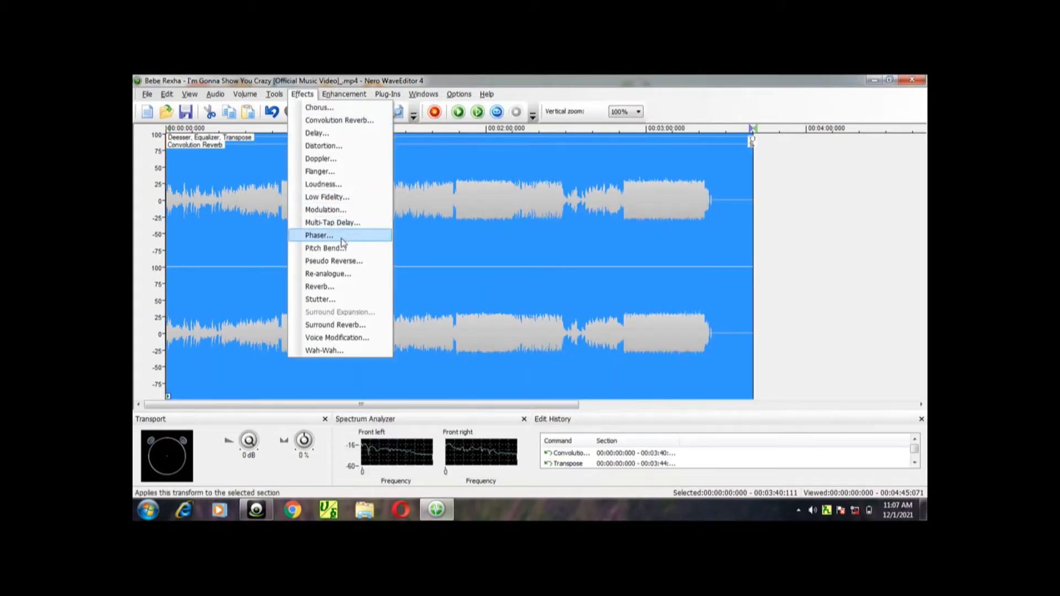
left_click(347, 263)
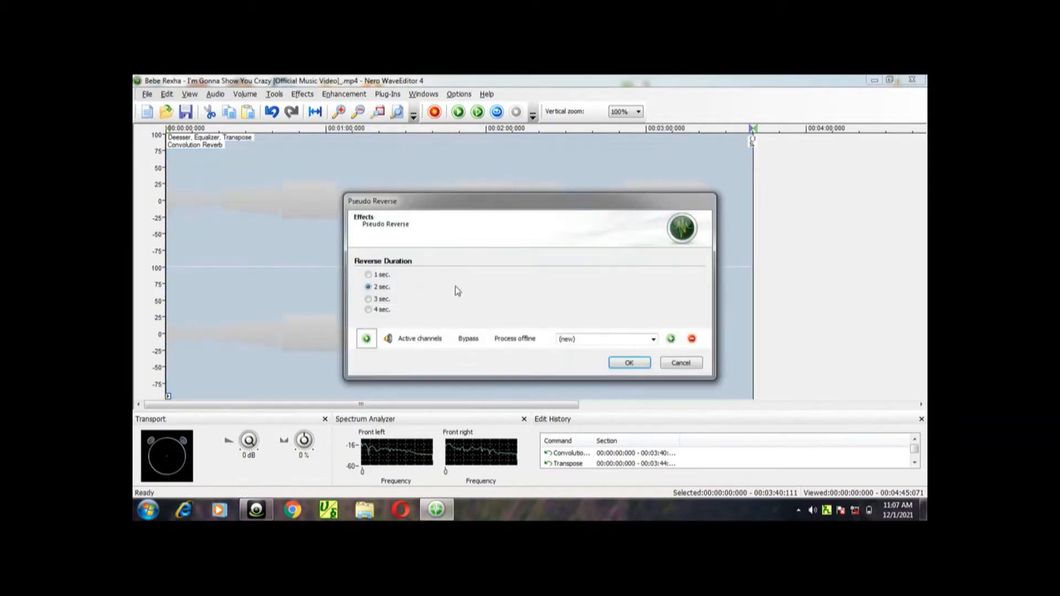
left_click(367, 337)
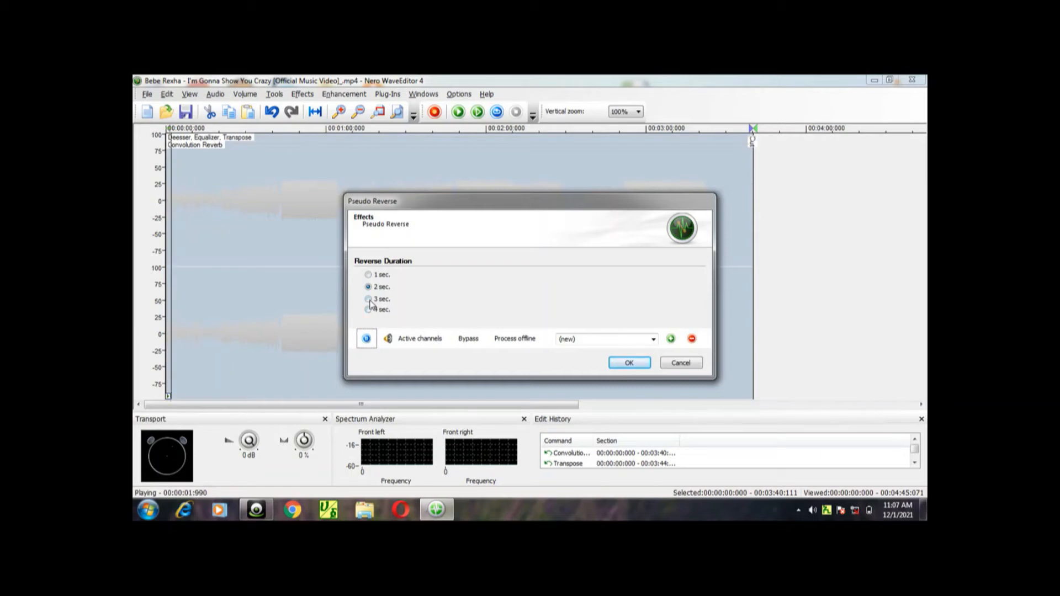
left_click(368, 275)
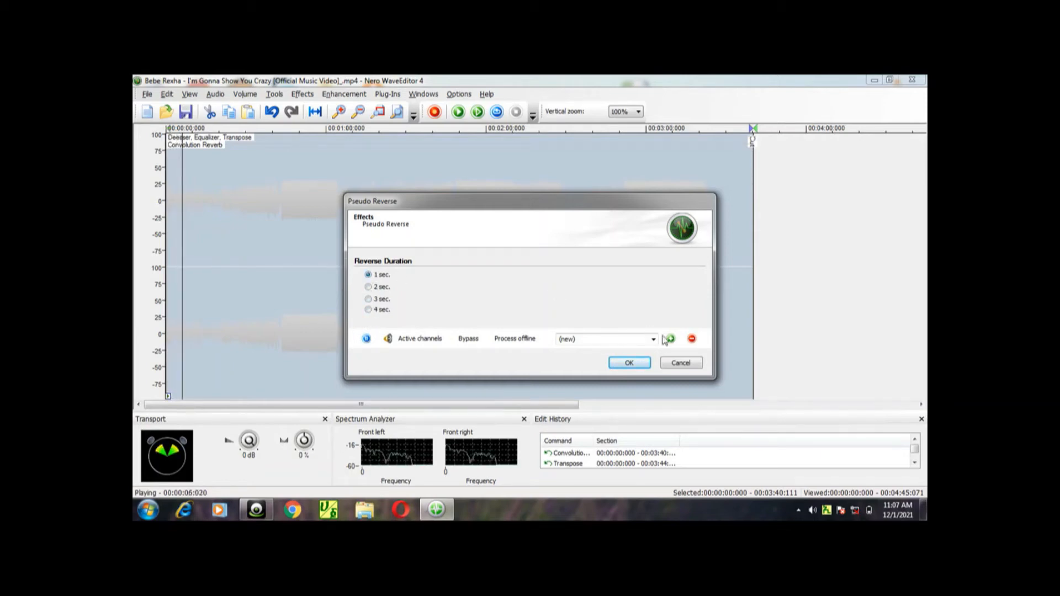
left_click(681, 362)
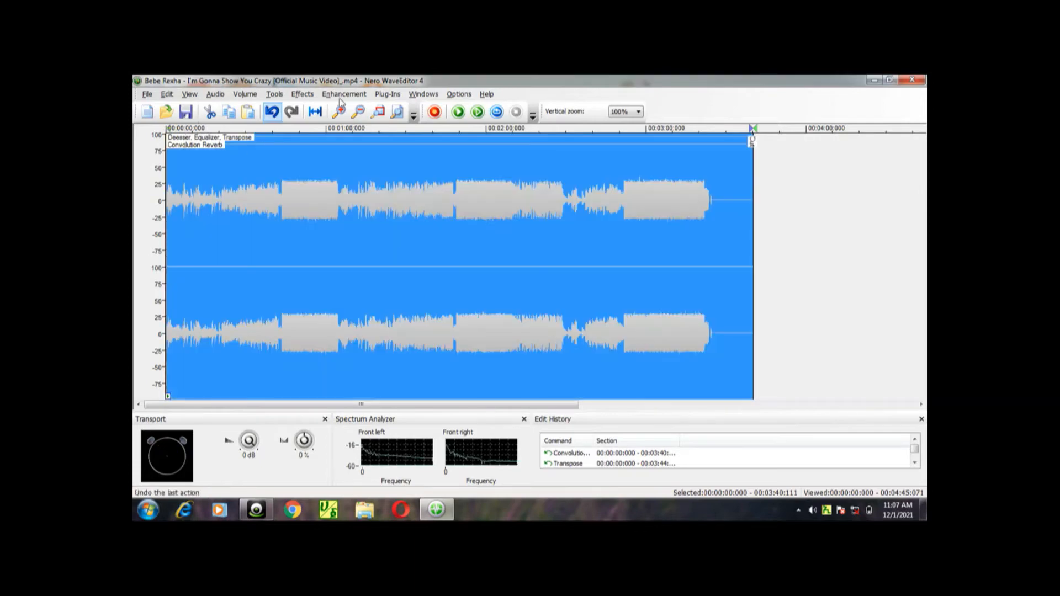
- Play the recording from the start to hear the applied Convolution Reverb, and stop playback
left_click(460, 112)
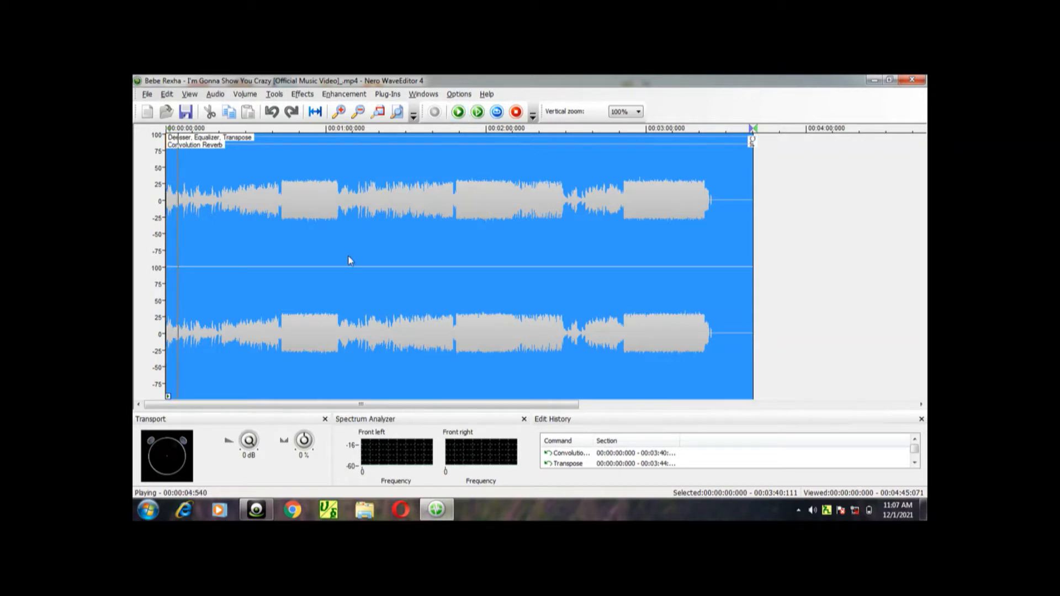
left_click(517, 113)
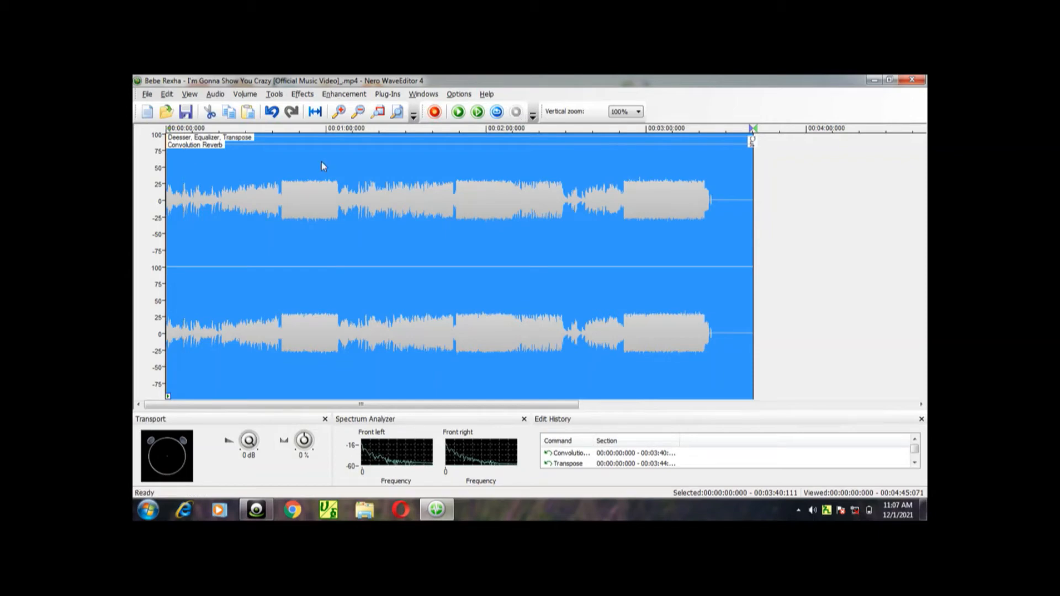
left_click(255, 511)
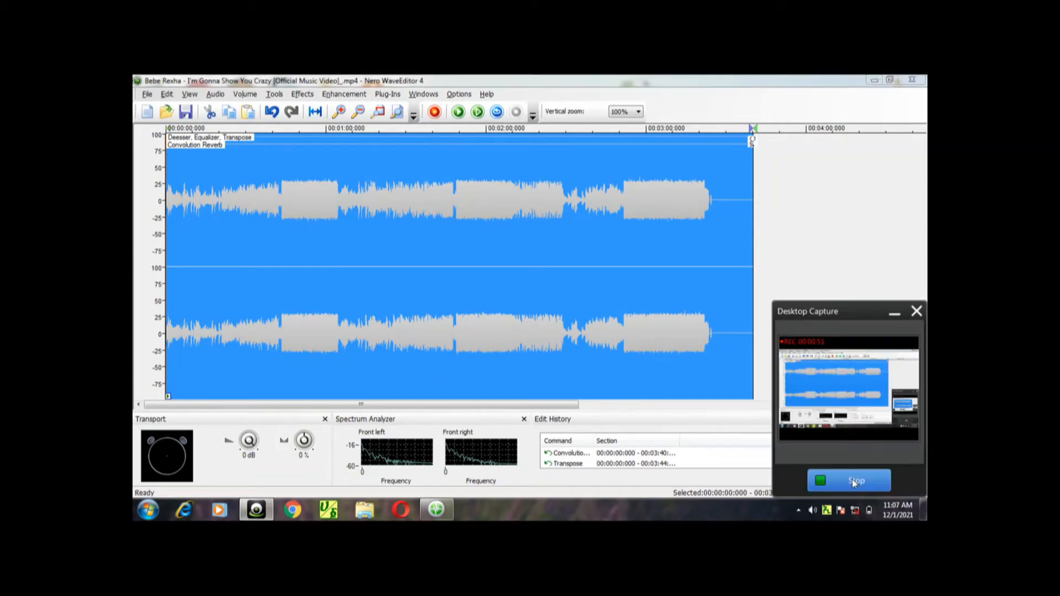
left_click(854, 482)
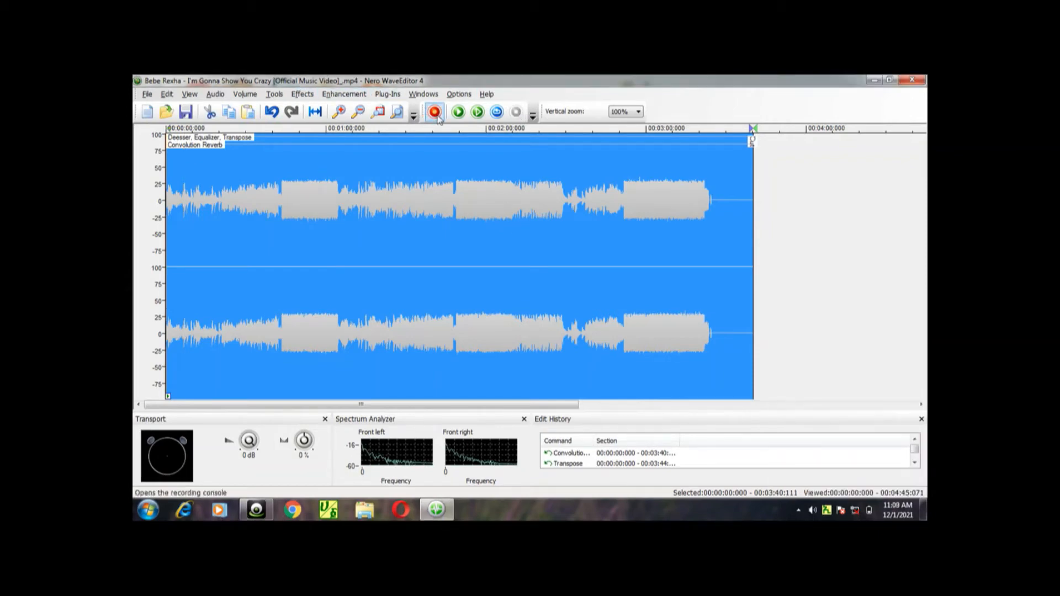
- Listen to the processed recording from the start and at several points within its first minute, and stop playback
left_click(458, 114)
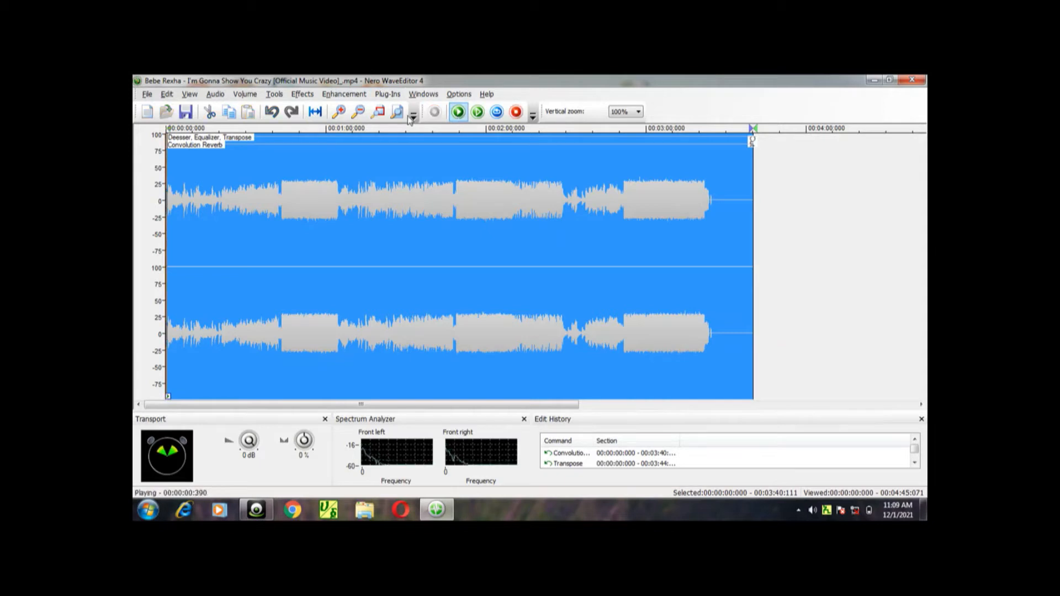
left_click(194, 137)
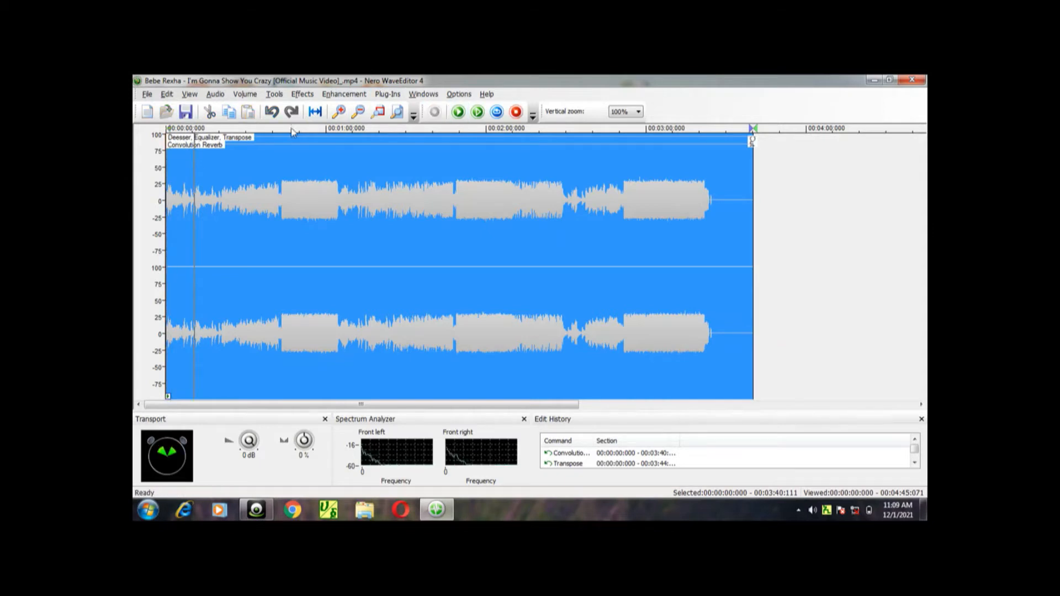
left_click(264, 134)
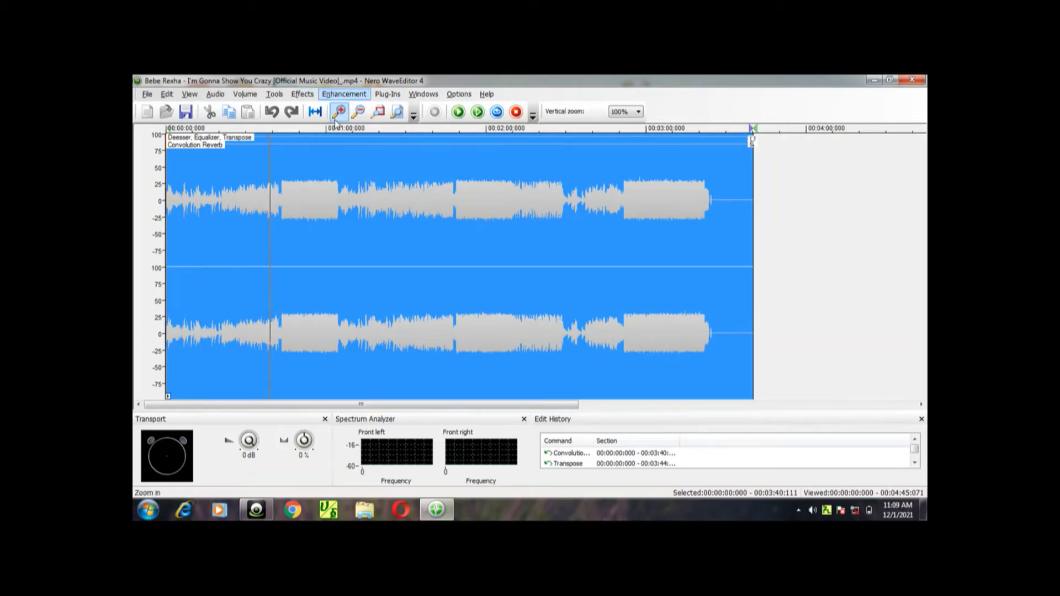
left_click(305, 139)
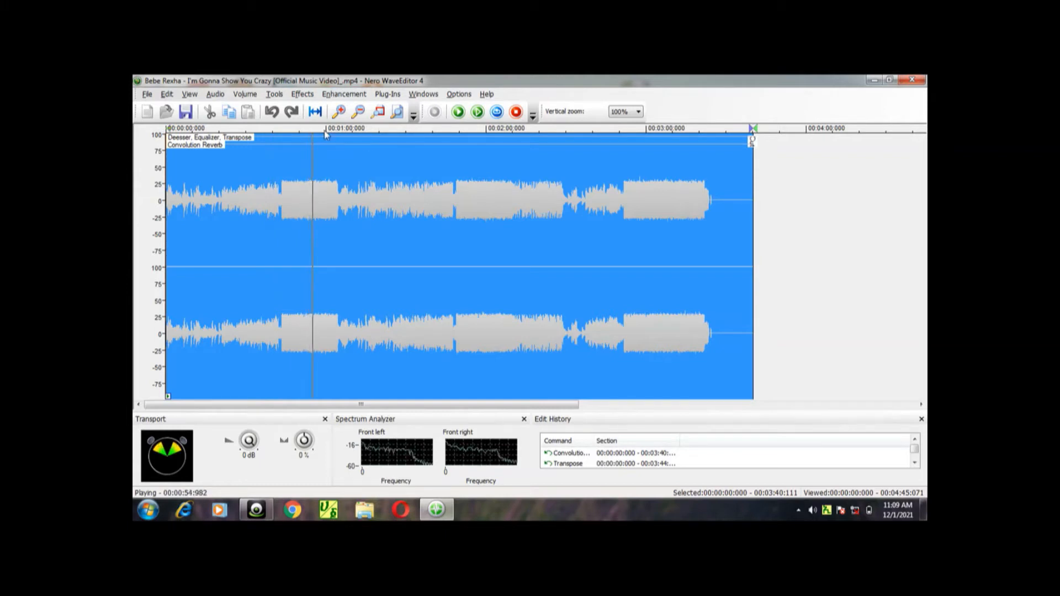
left_click(322, 94)
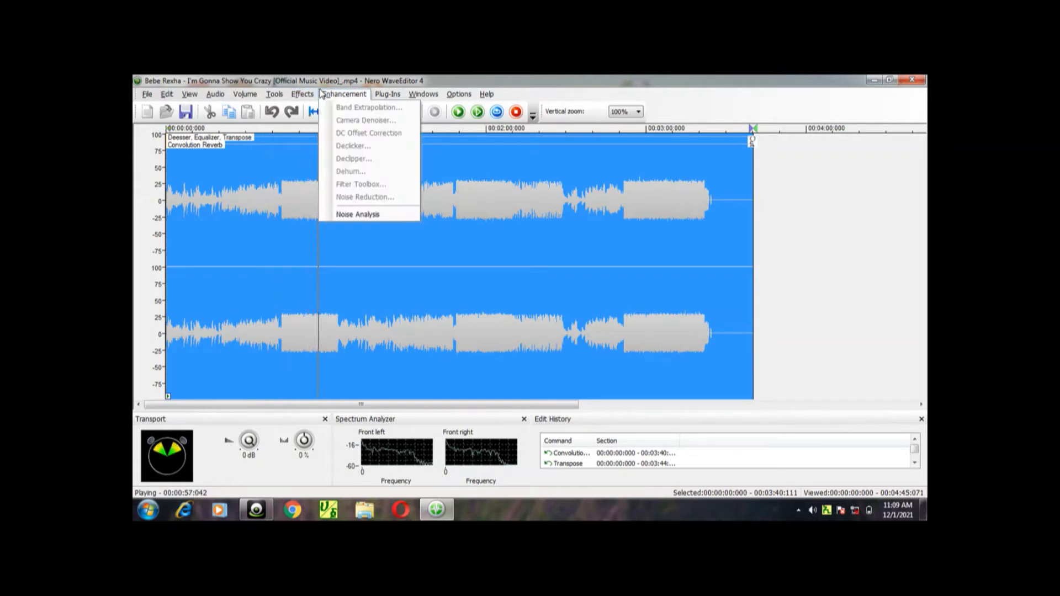
left_click(321, 94)
left_click(516, 112)
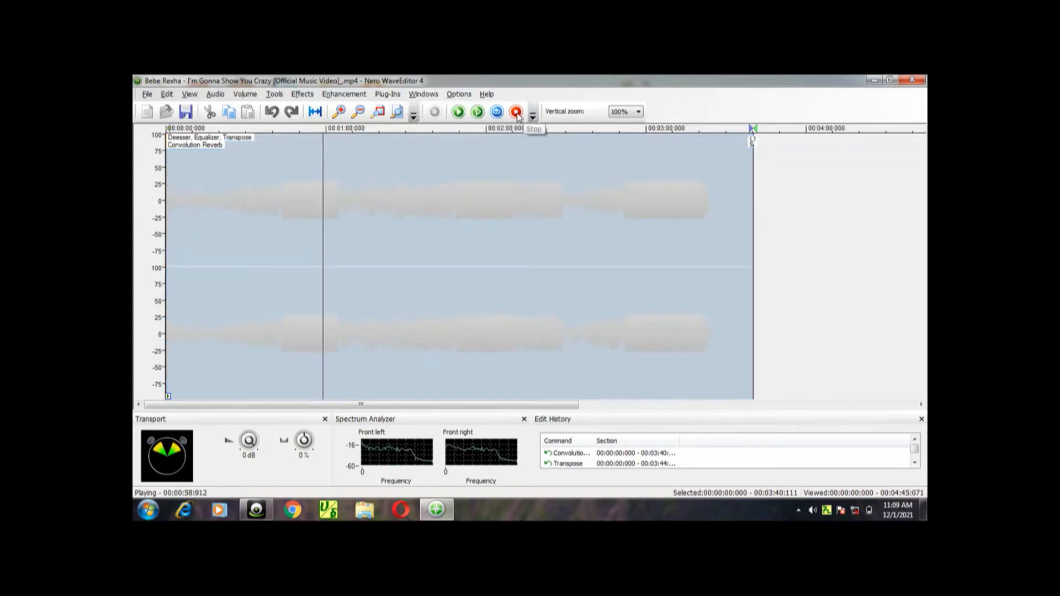
- Apply the Declipper to the selected recording with a detection threshold of -29 dB and 100% gain modification, previewing while adjusting
left_click(345, 95)
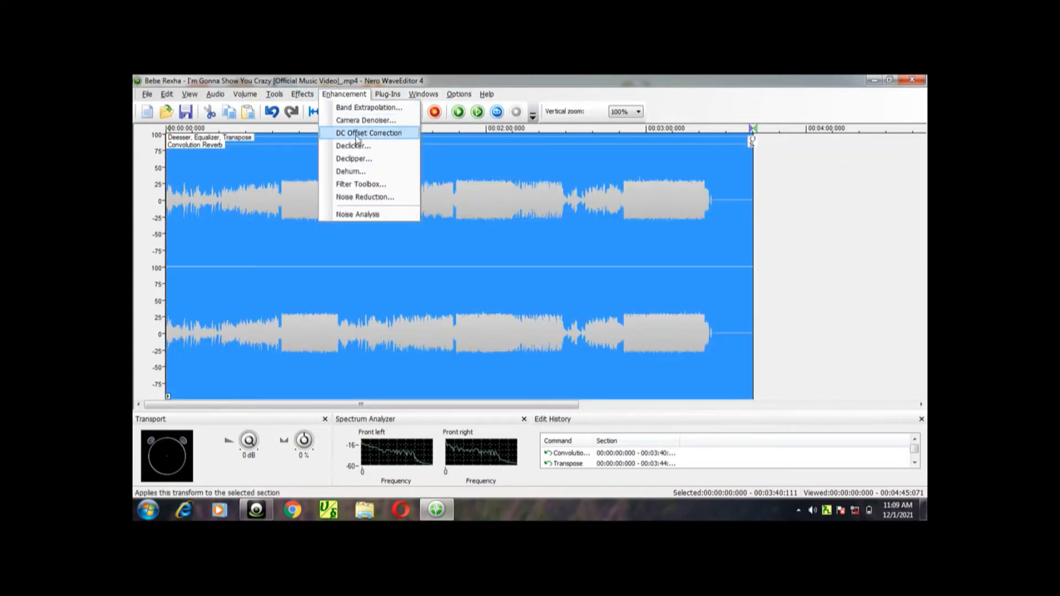
left_click(356, 159)
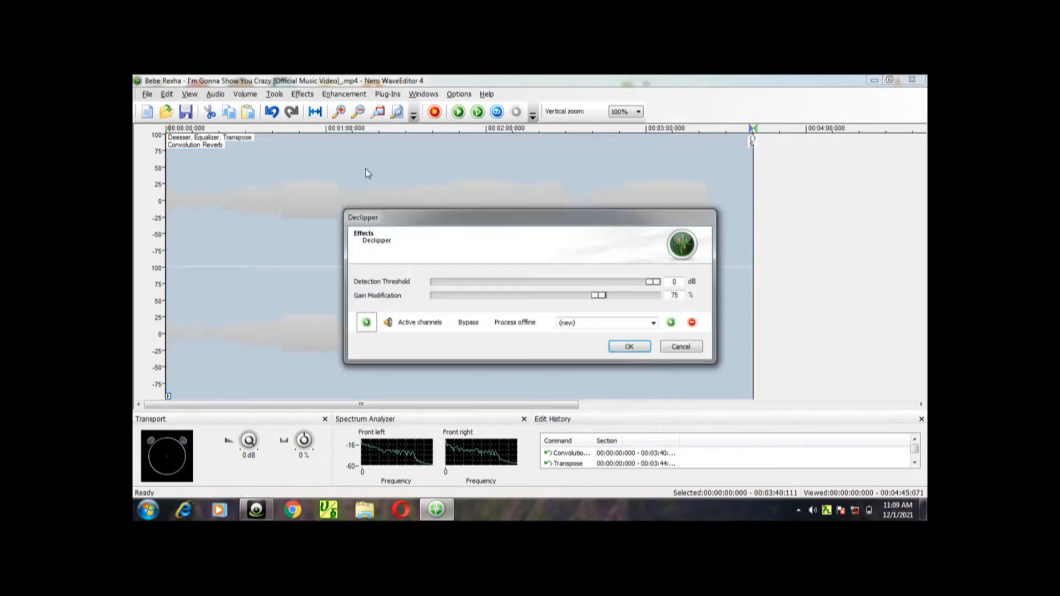
left_click(366, 322)
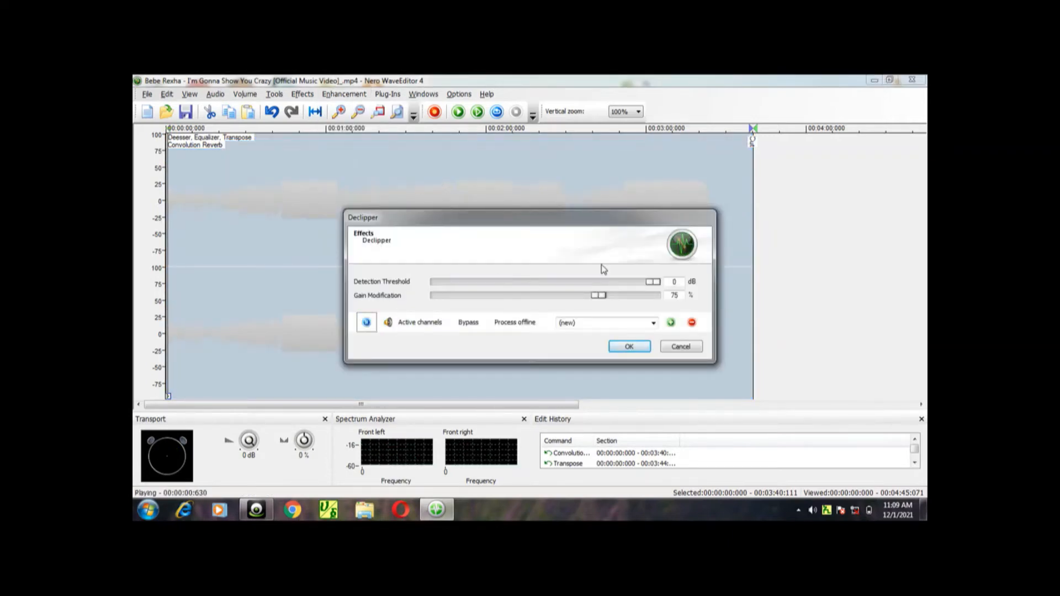
left_click_drag(648, 281, 440, 281)
left_click_drag(597, 296, 660, 298)
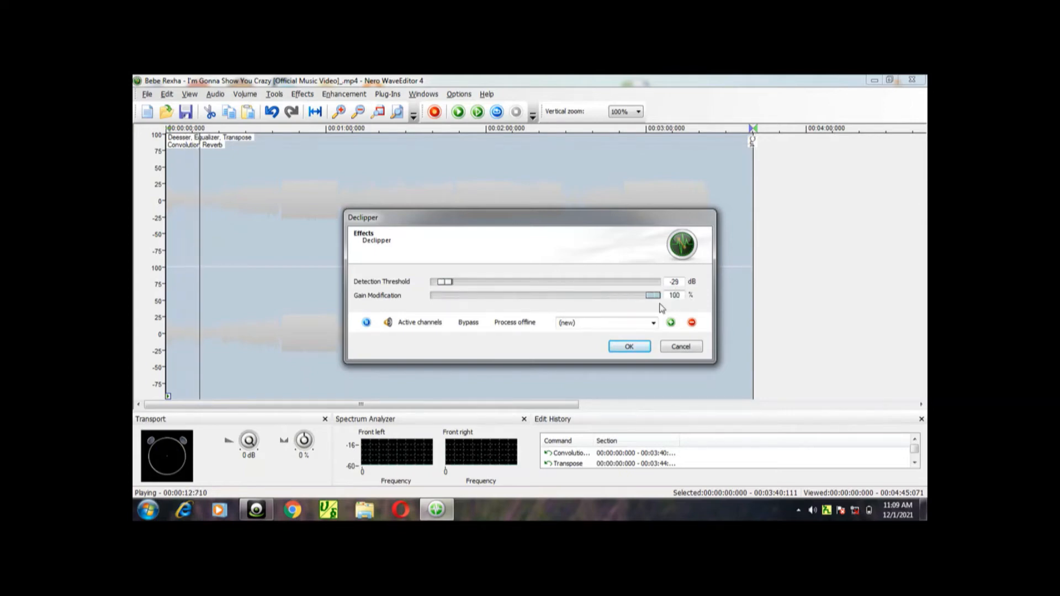
left_click(629, 347)
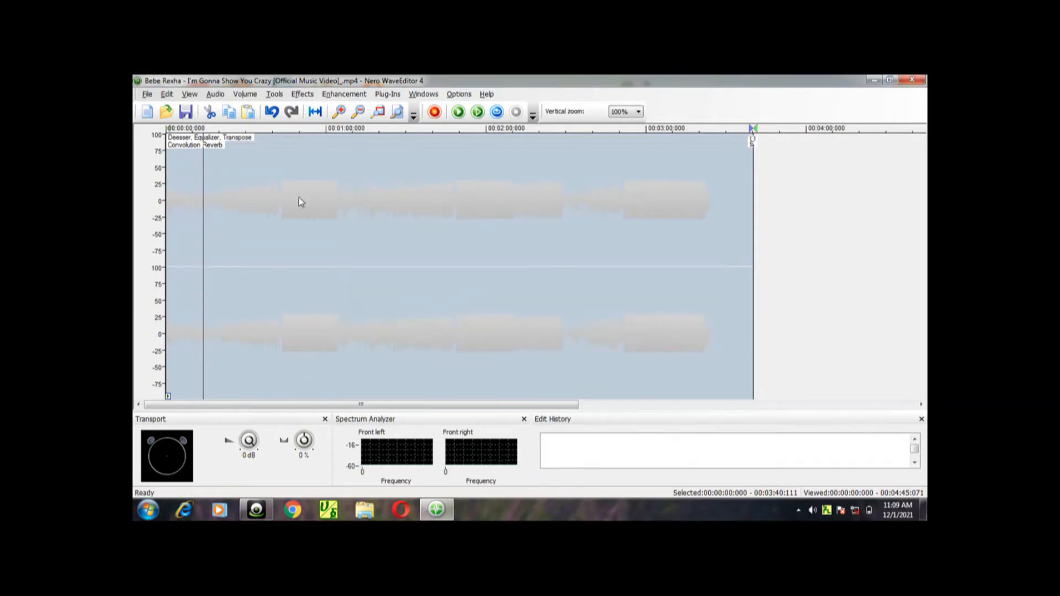
- Listen to the declipped recording from the start and from about 0:37, trying the two Transport dials, and stop playback
left_click(460, 113)
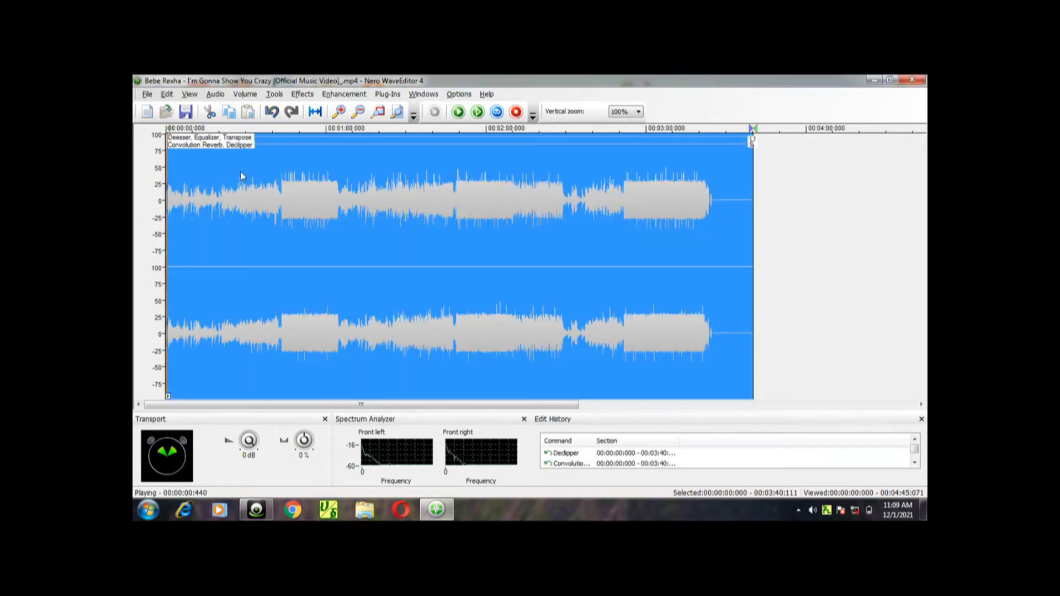
left_click(264, 128)
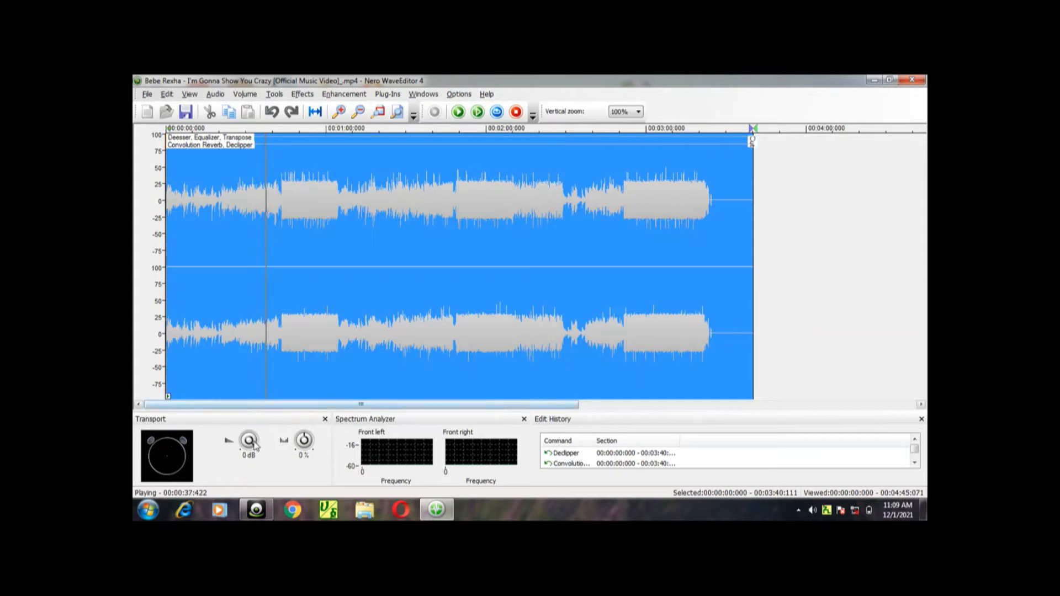
left_click_drag(252, 447, 255, 442)
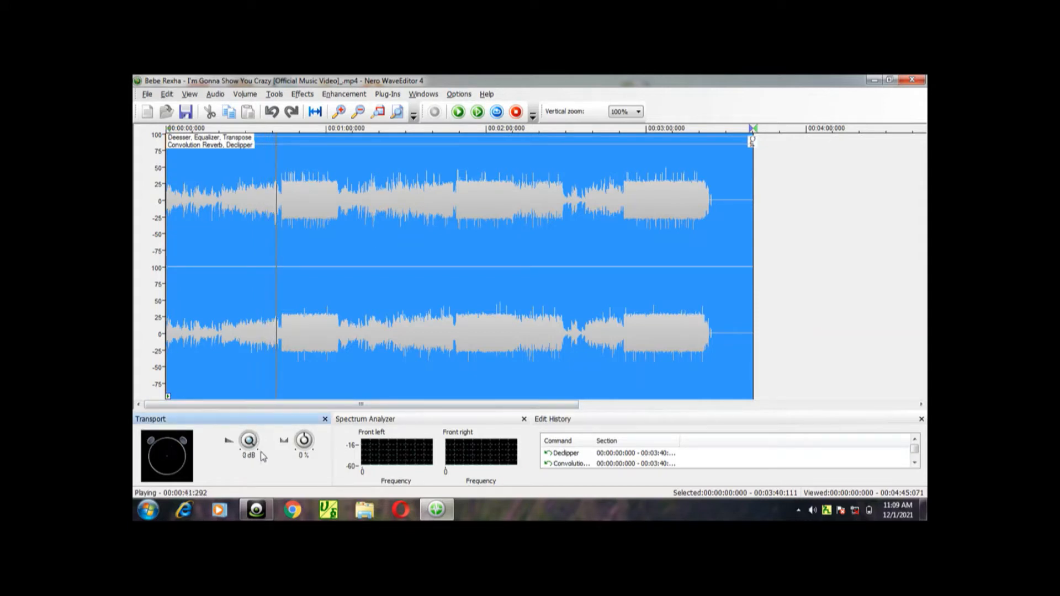
left_click_drag(308, 444, 304, 436)
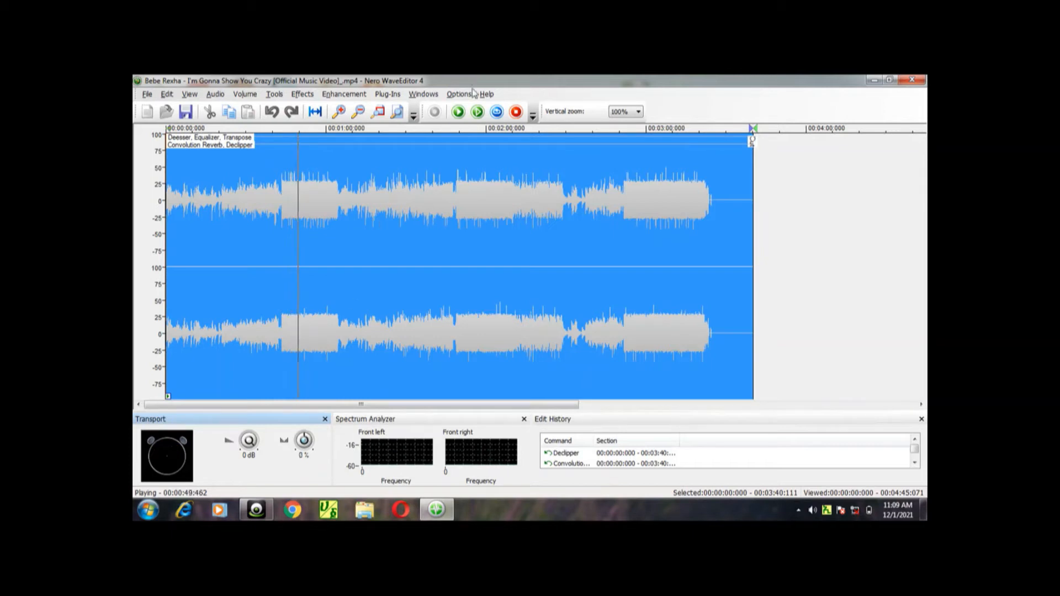
left_click(516, 113)
left_click(387, 94)
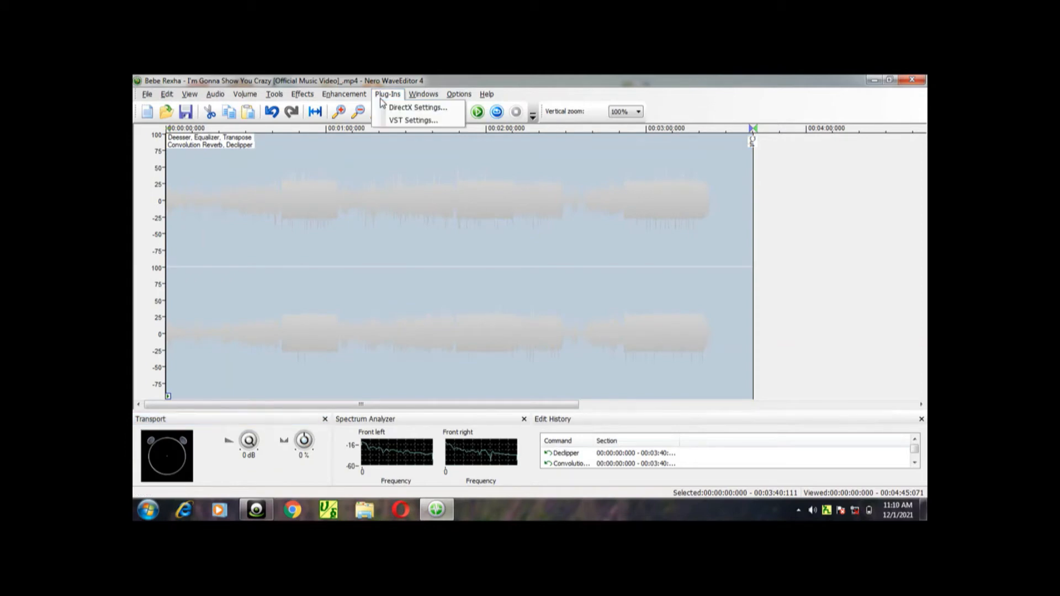
mouse_move(363, 97)
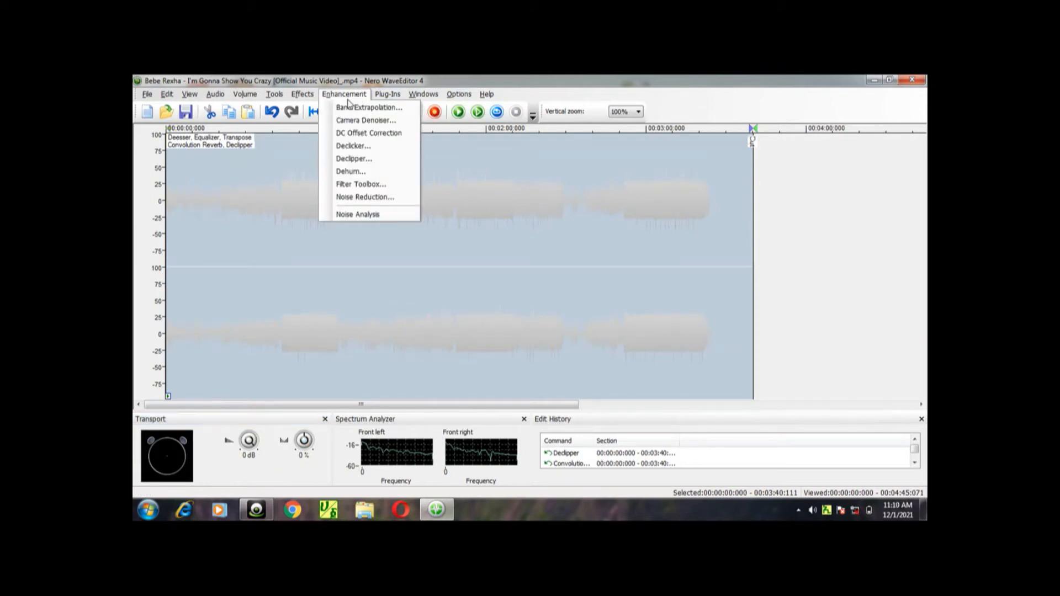
mouse_move(309, 96)
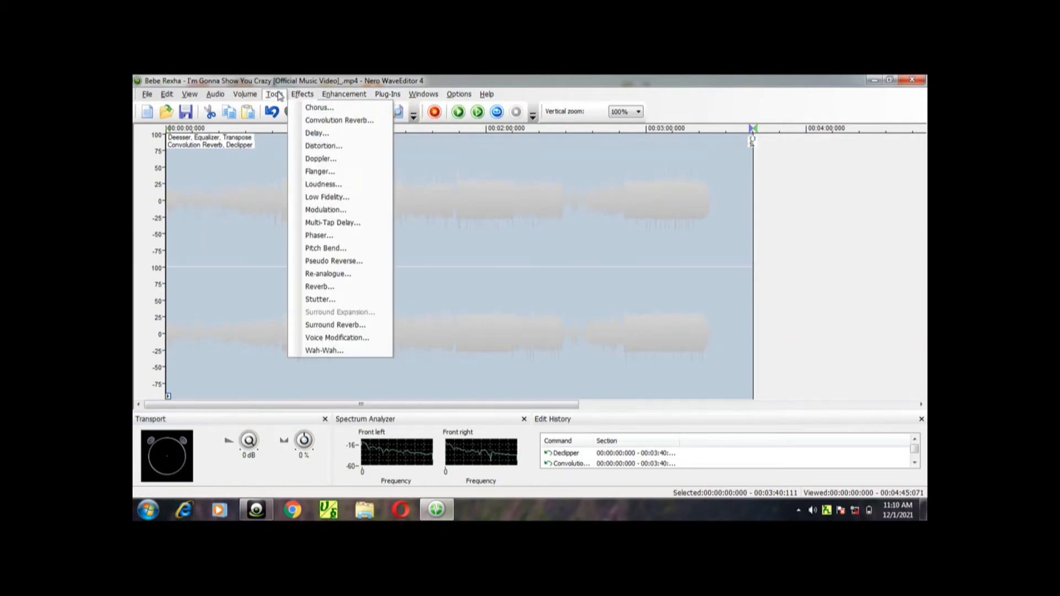
mouse_move(274, 95)
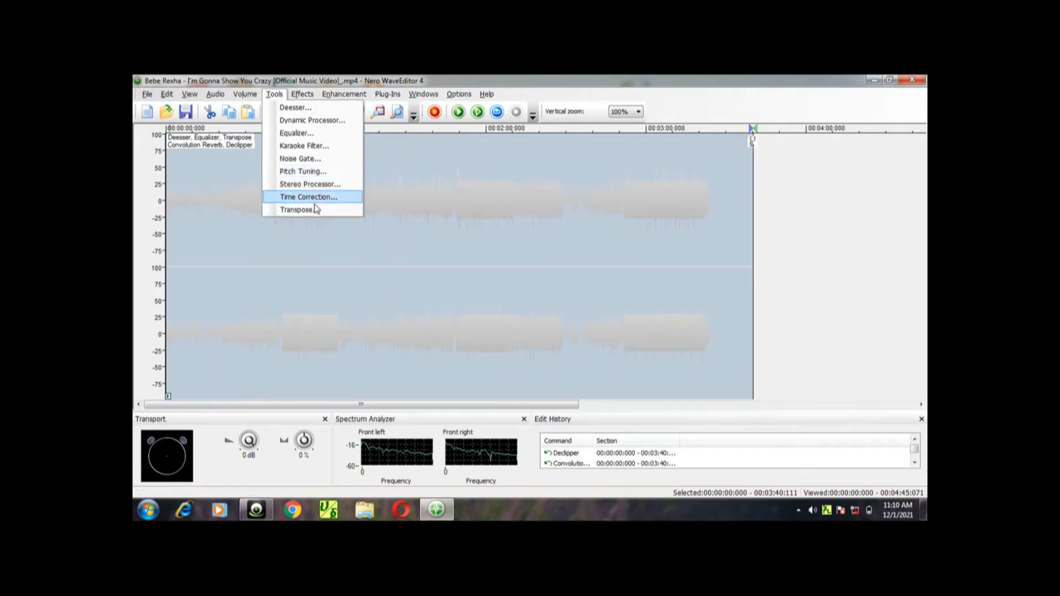
left_click(319, 146)
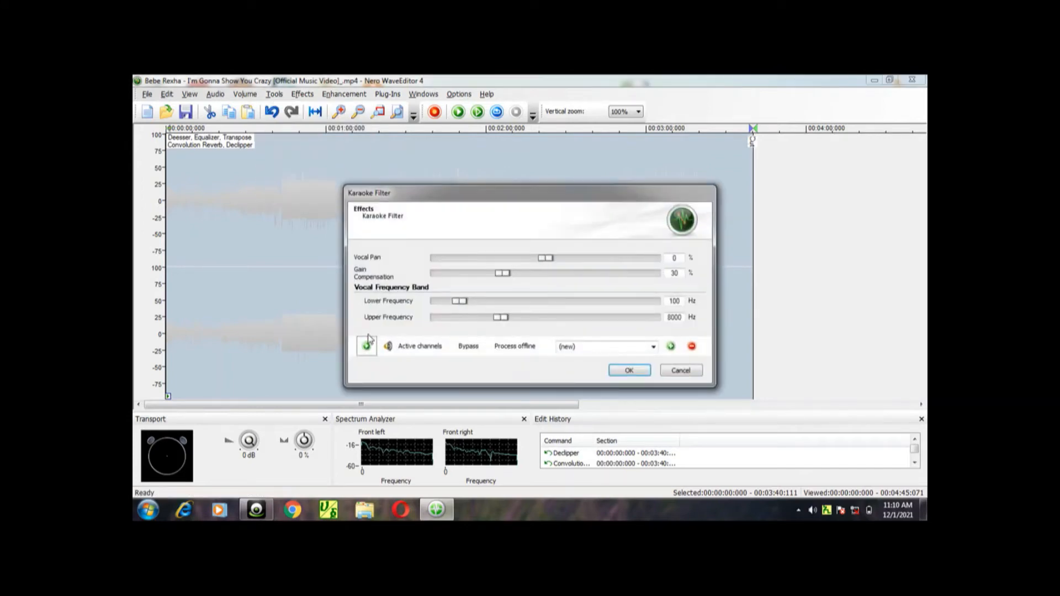
left_click(365, 345)
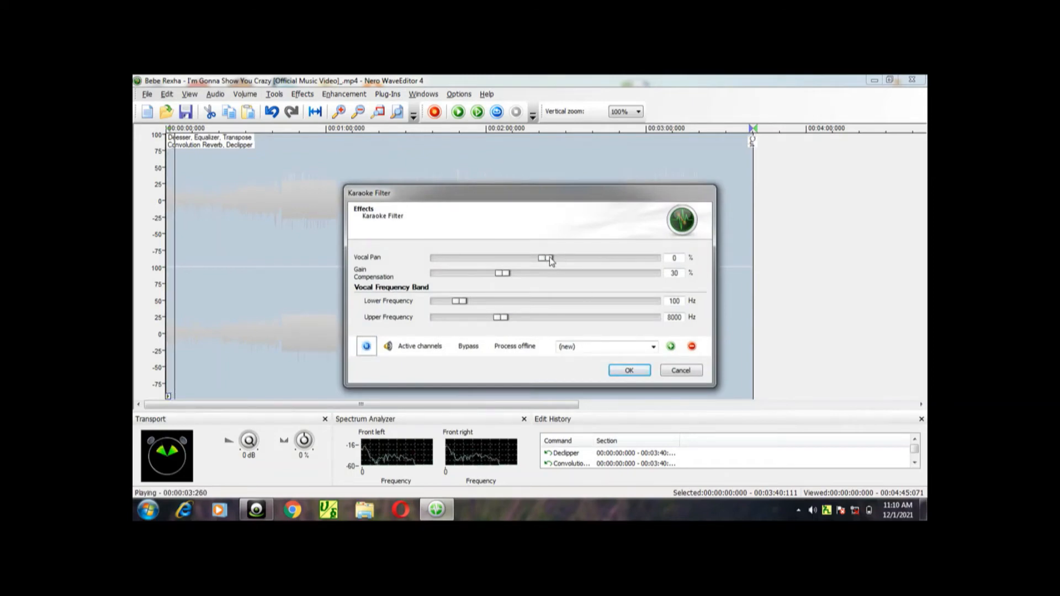
left_click_drag(550, 259, 622, 274)
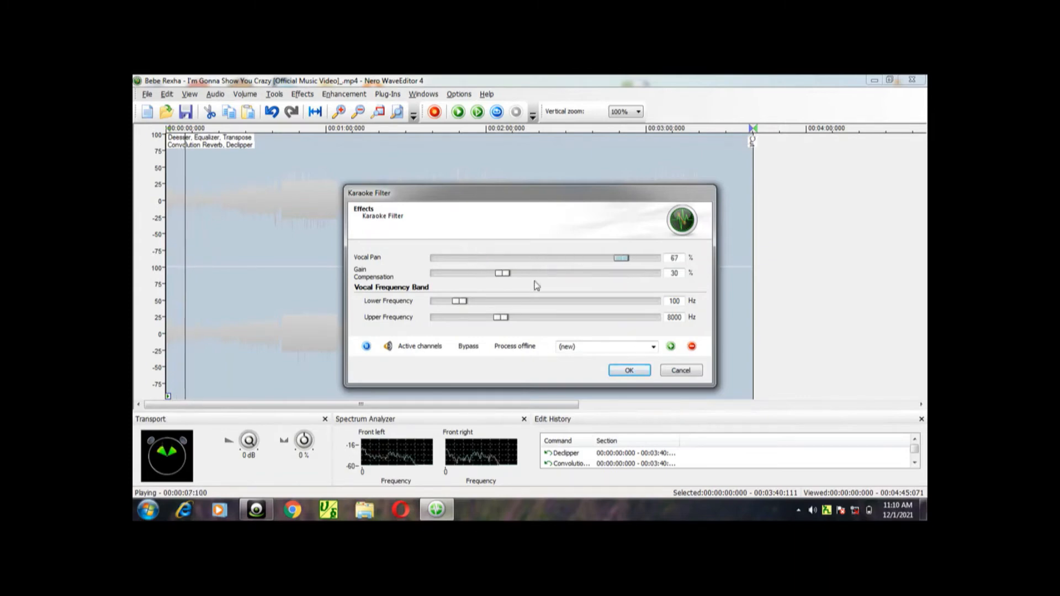
left_click_drag(505, 273, 590, 284)
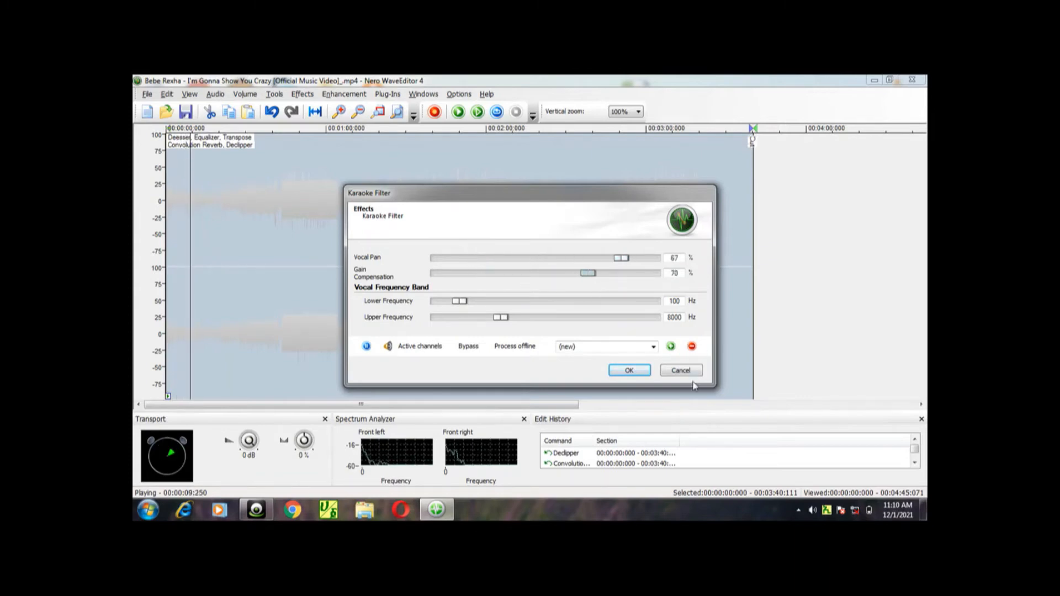
left_click(680, 370)
- Preview the Stereo Processor, setting Left Out's inputs to -100% left and 100% right, and Right Out's left input to 98%
left_click(274, 94)
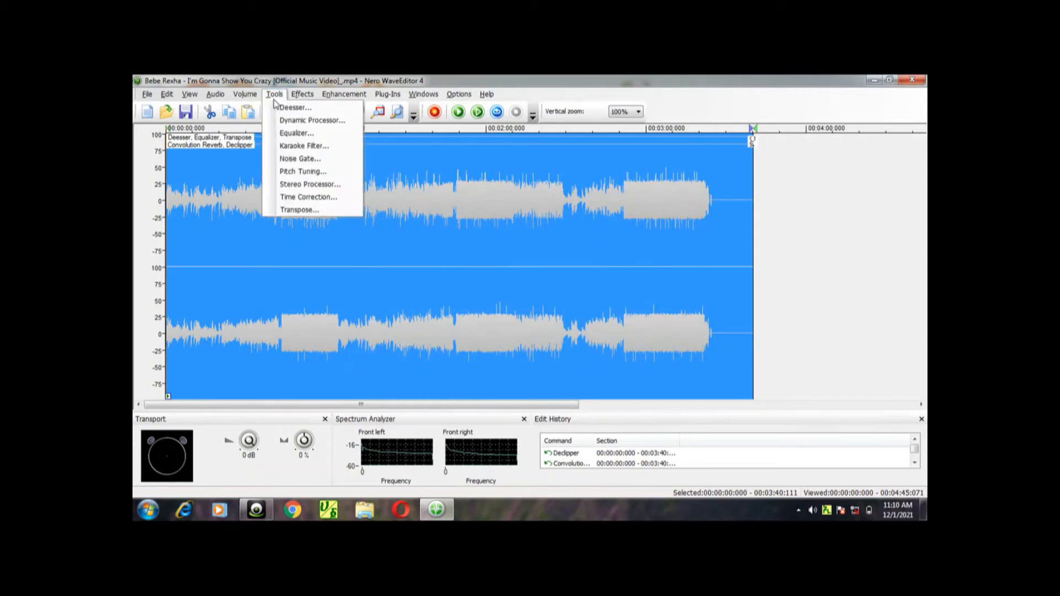
left_click(317, 183)
left_click(366, 372)
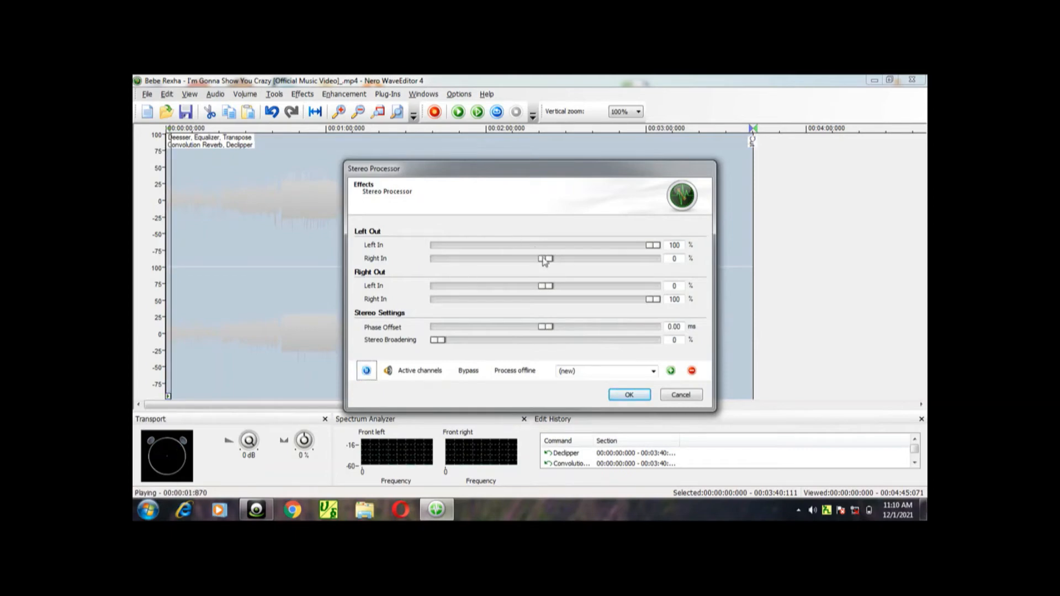
left_click_drag(652, 245, 512, 287)
left_click_drag(447, 287, 678, 273)
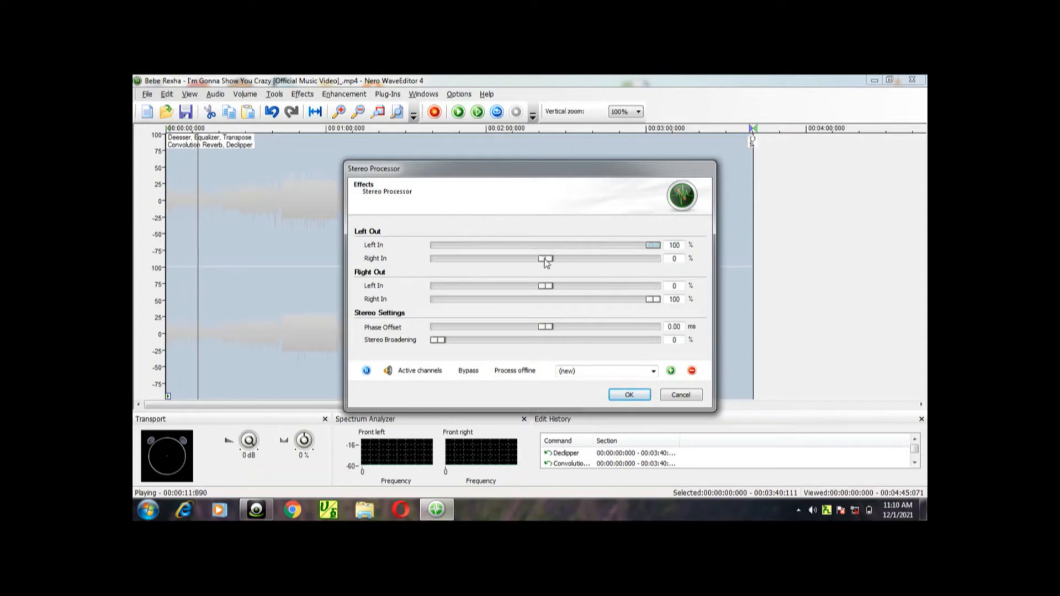
left_click_drag(546, 261, 412, 264)
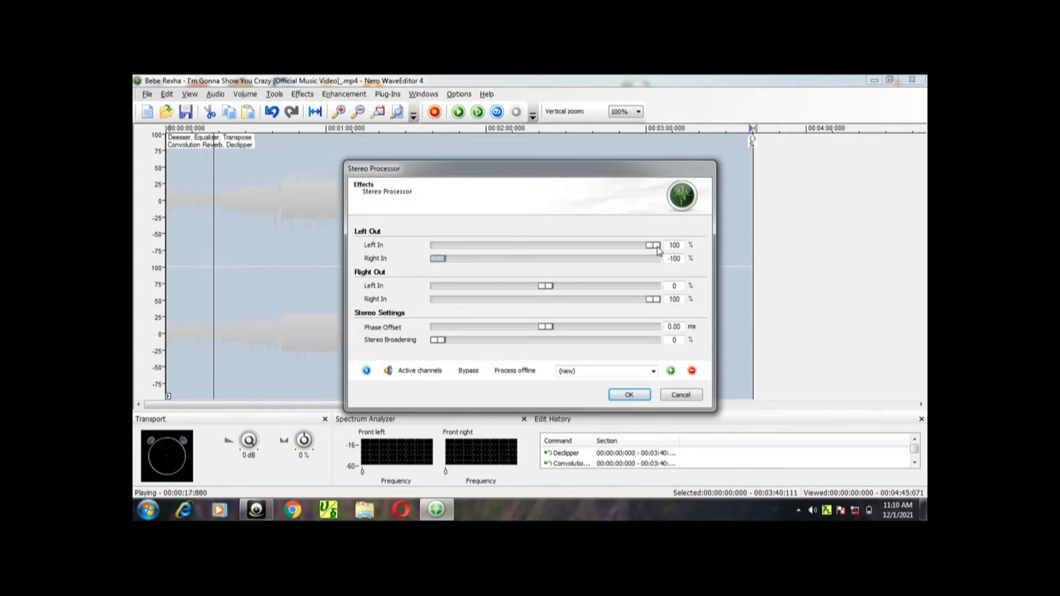
left_click_drag(652, 245, 435, 249)
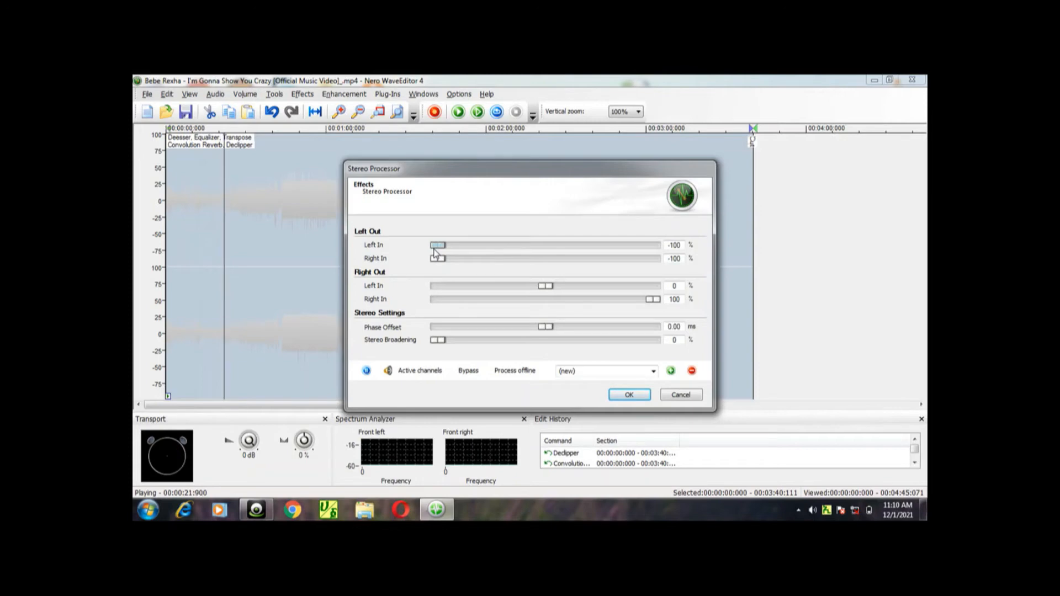
left_click_drag(546, 286, 651, 295)
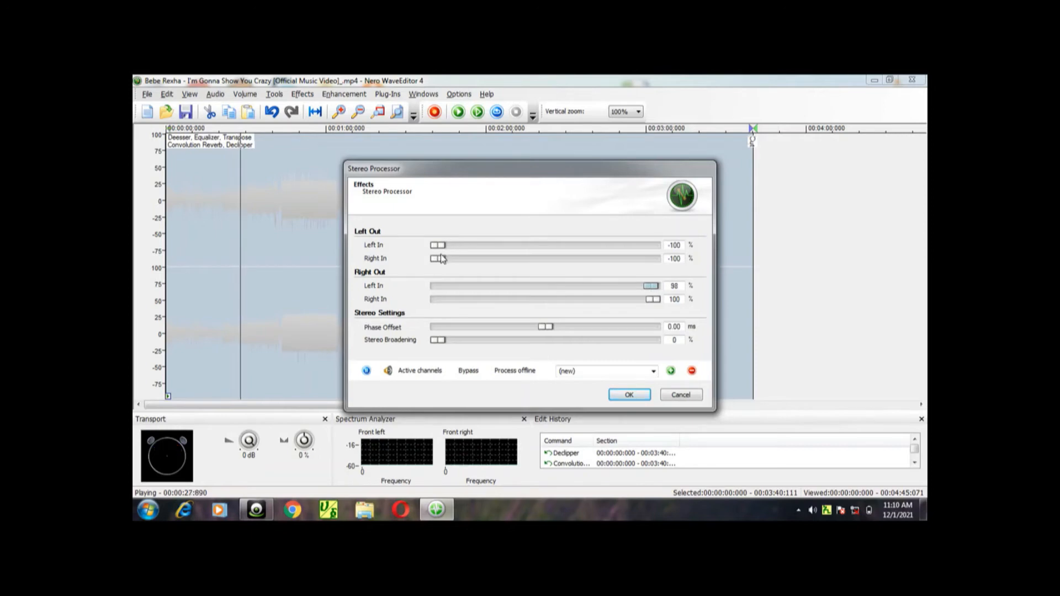
left_click_drag(439, 259, 661, 265)
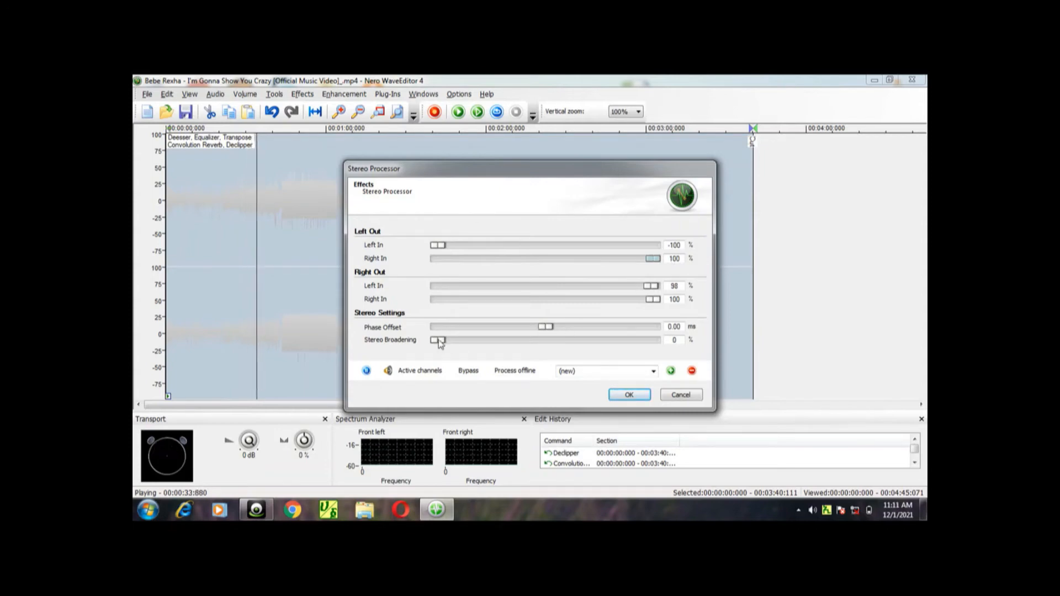
- Apply the Stereo Processor with 4.60 ms phase offset, 53% broadening, Left Out's left input -32%, and Right Out inputs 100% left and 98% right
left_click_drag(438, 340, 551, 332)
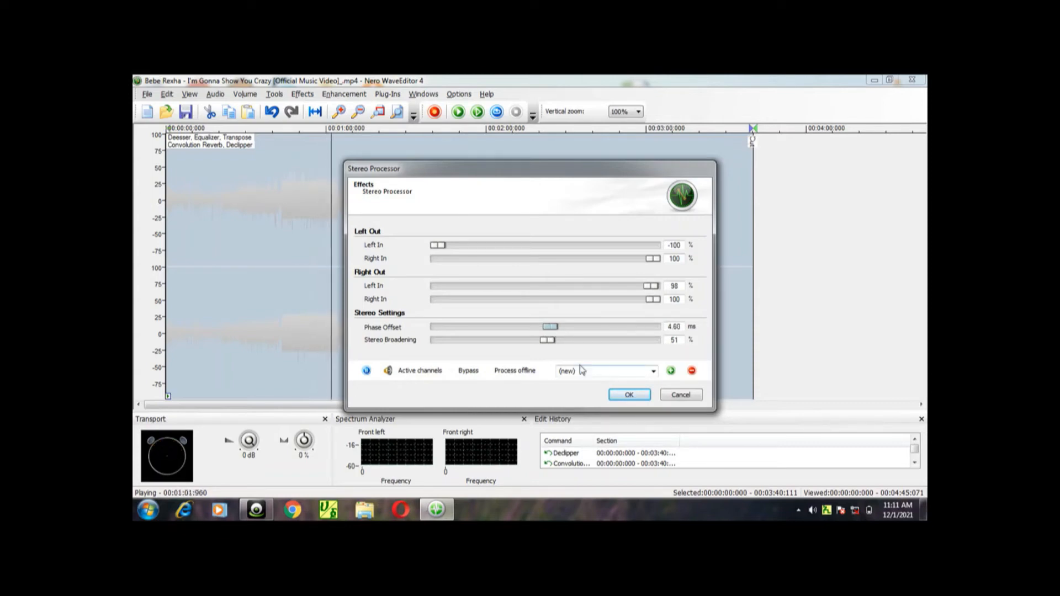
left_click_drag(552, 342, 497, 354)
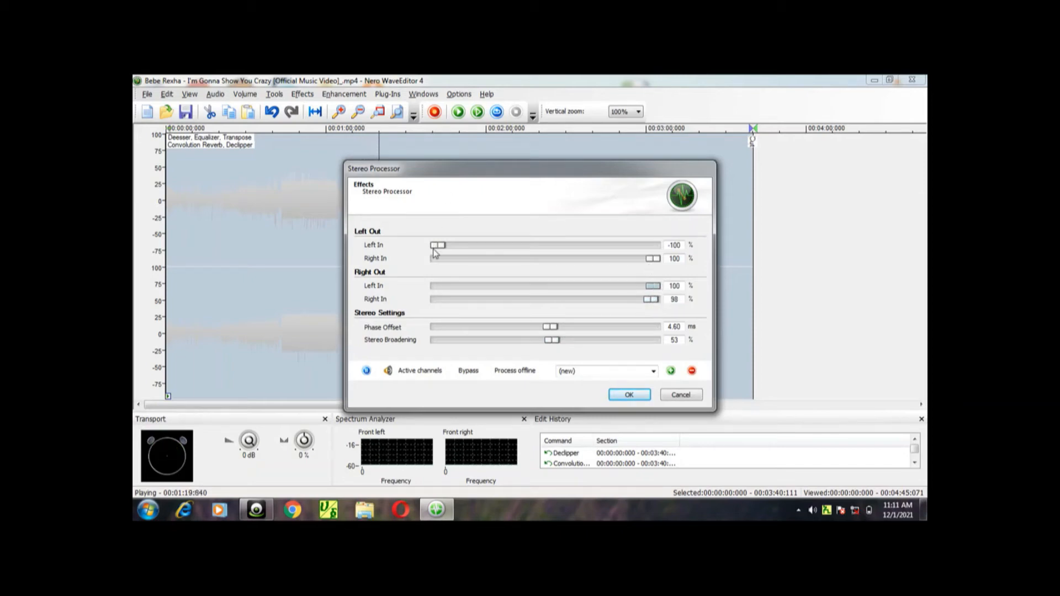
left_click_drag(447, 250, 511, 258)
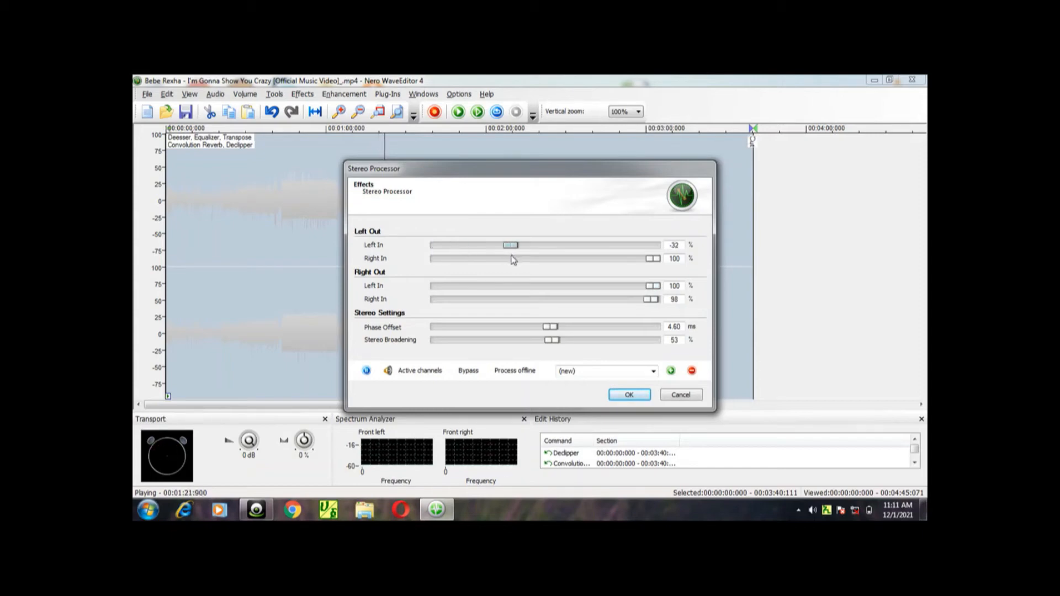
left_click(630, 396)
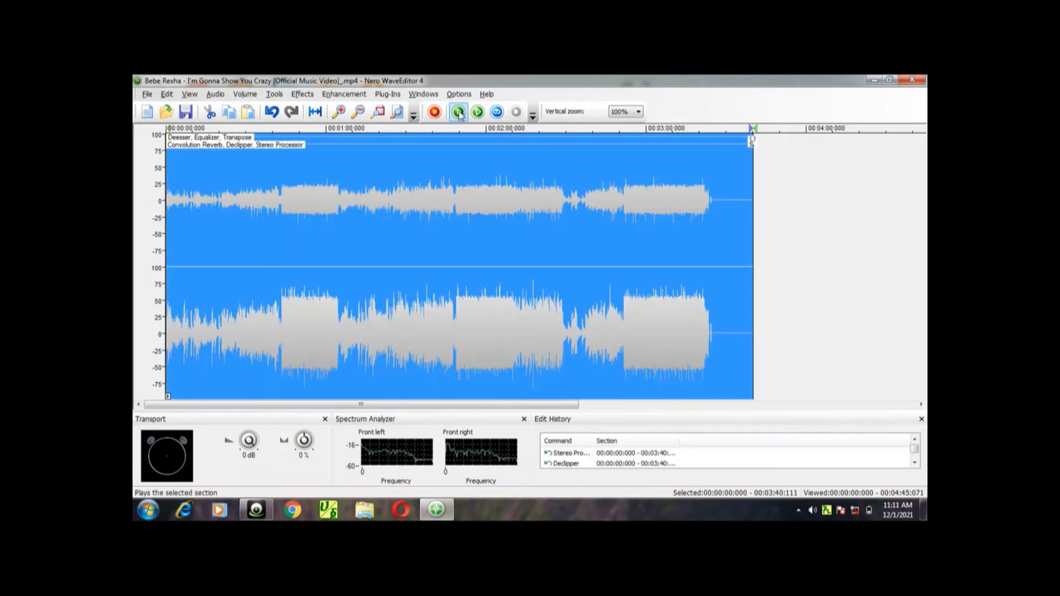
- Listen to the stereo-processed recording from the start and from about half a minute in, and zoom in on the waveform
left_click(459, 113)
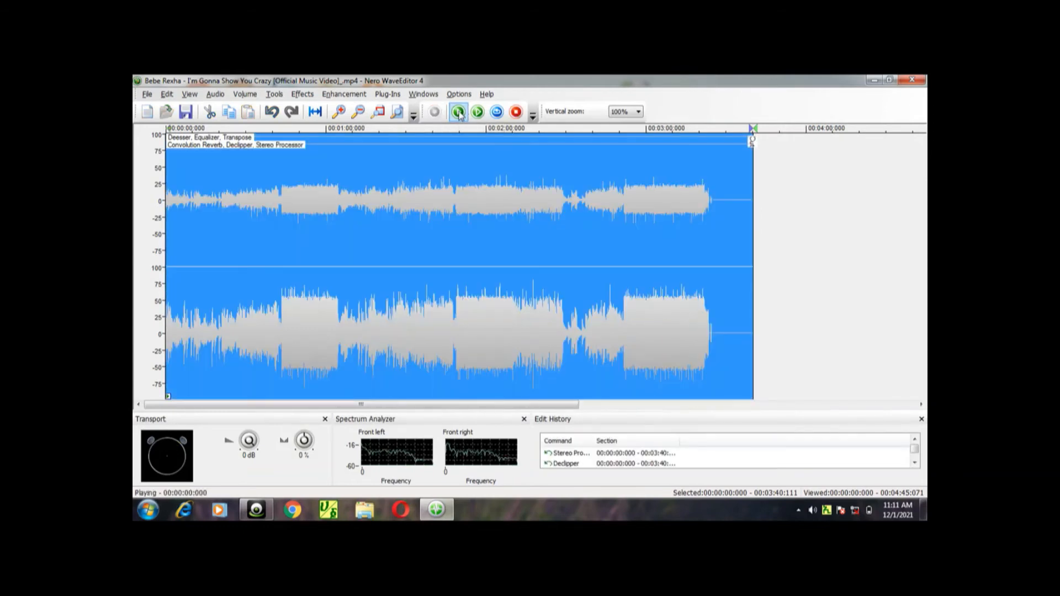
left_click(254, 129)
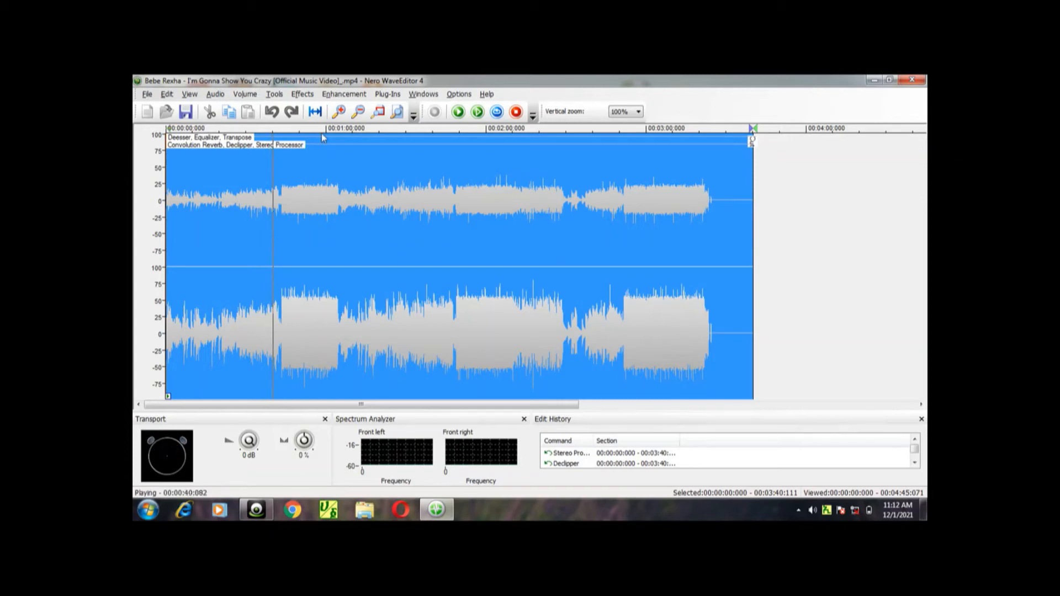
left_click(339, 114)
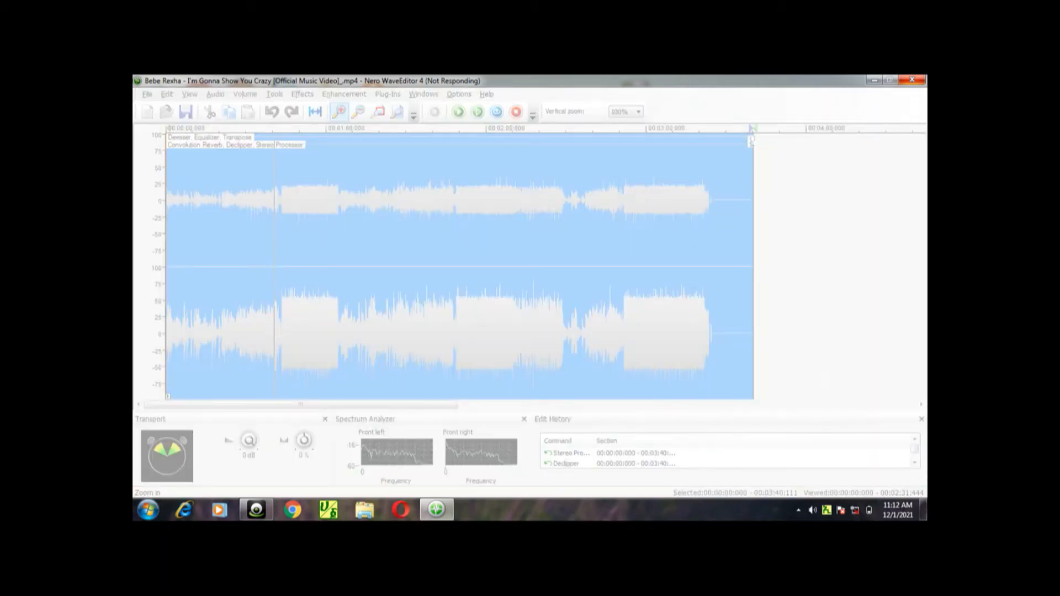
left_click(923, 509)
right_click(686, 257)
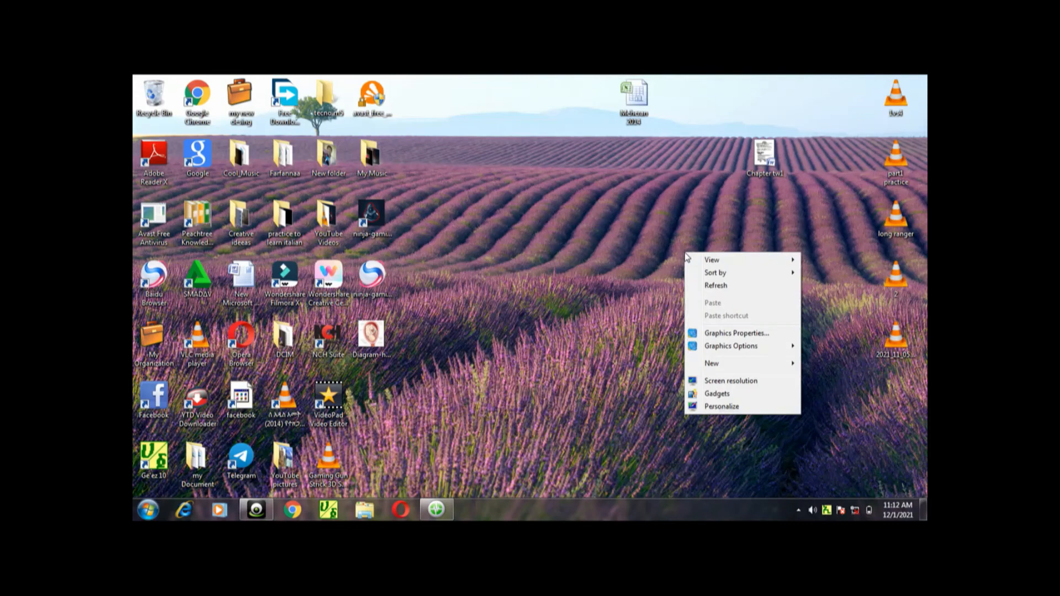
left_click(714, 287)
right_click(713, 286)
left_click(735, 317)
right_click(734, 317)
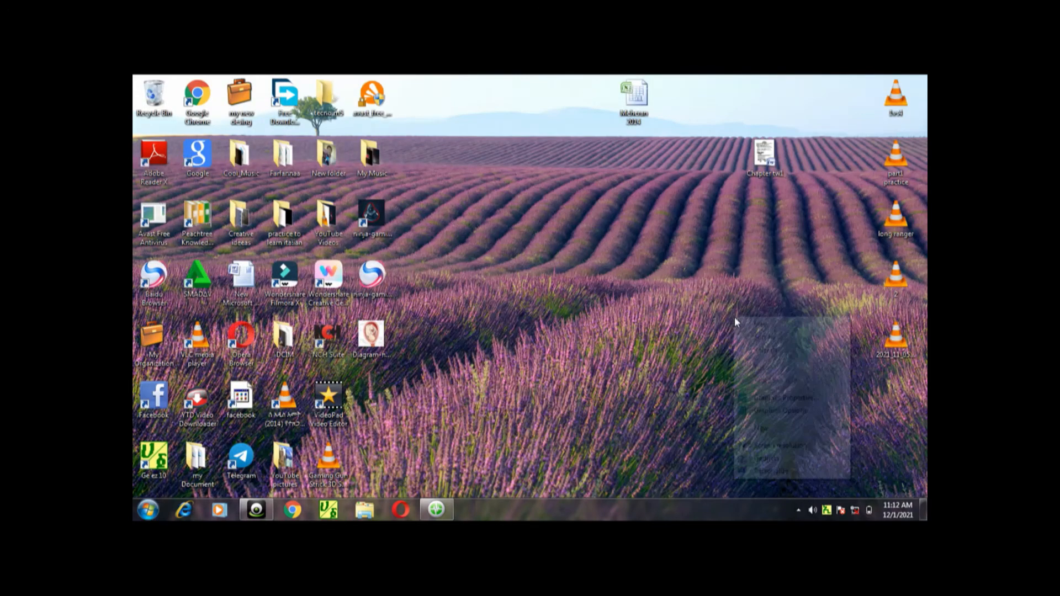
left_click(760, 352)
right_click(759, 189)
left_click(792, 223)
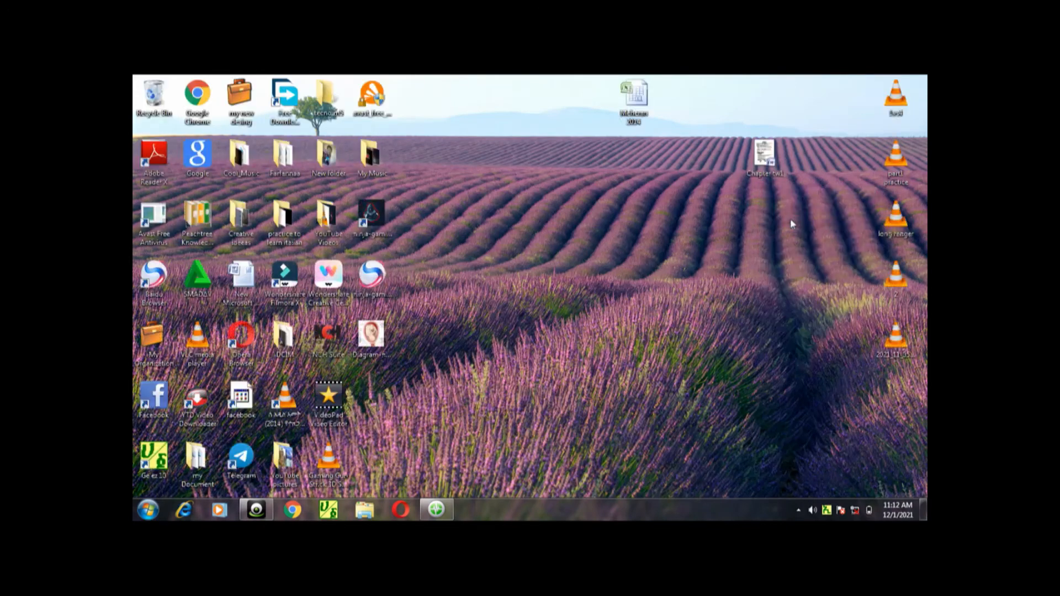
right_click(791, 219)
left_click(804, 253)
right_click(803, 252)
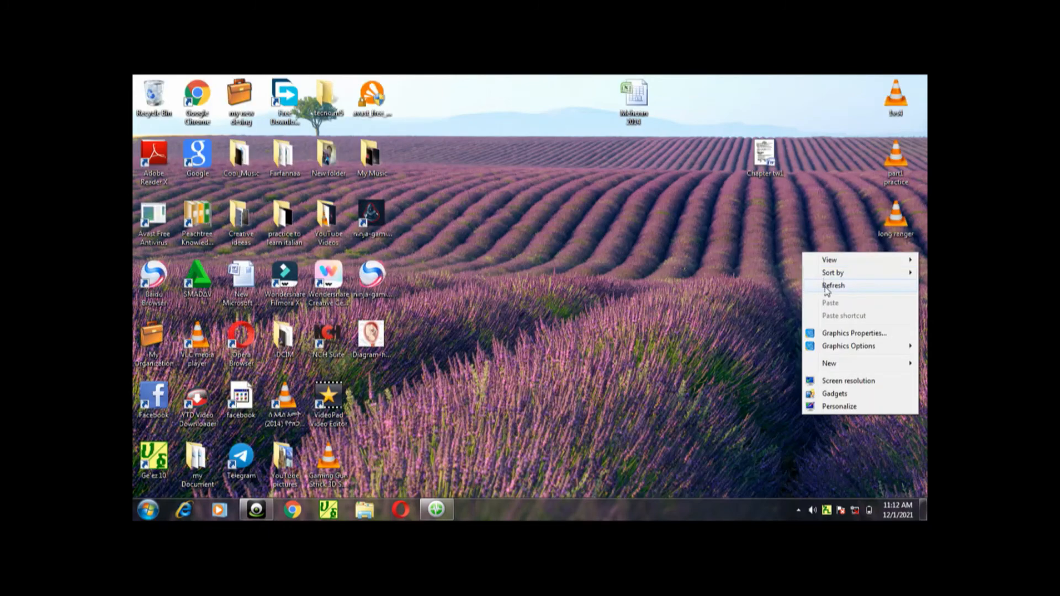
left_click(824, 284)
left_click(436, 509)
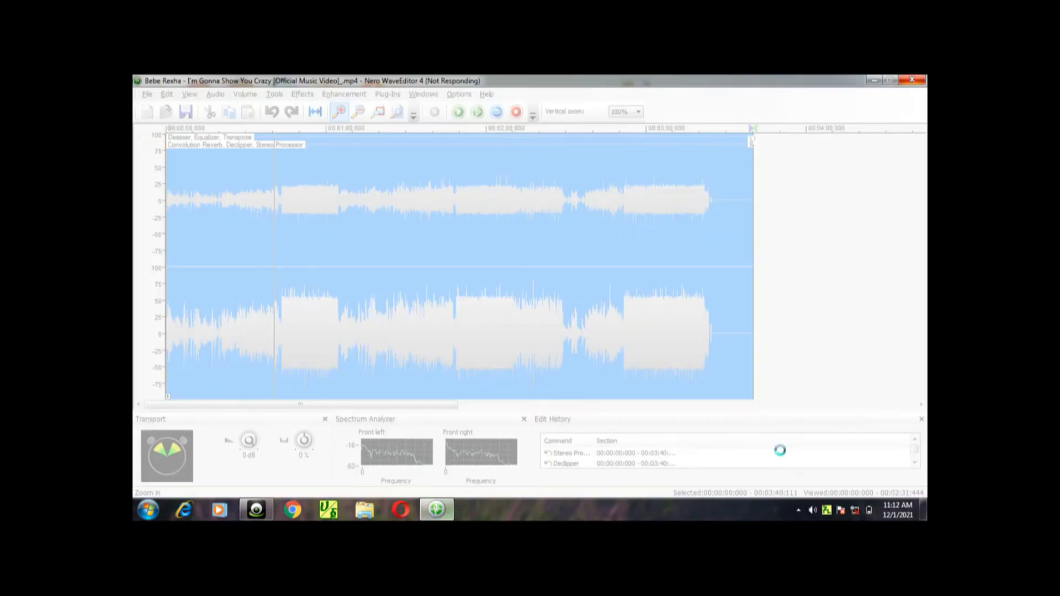
left_click(436, 509)
right_click(675, 304)
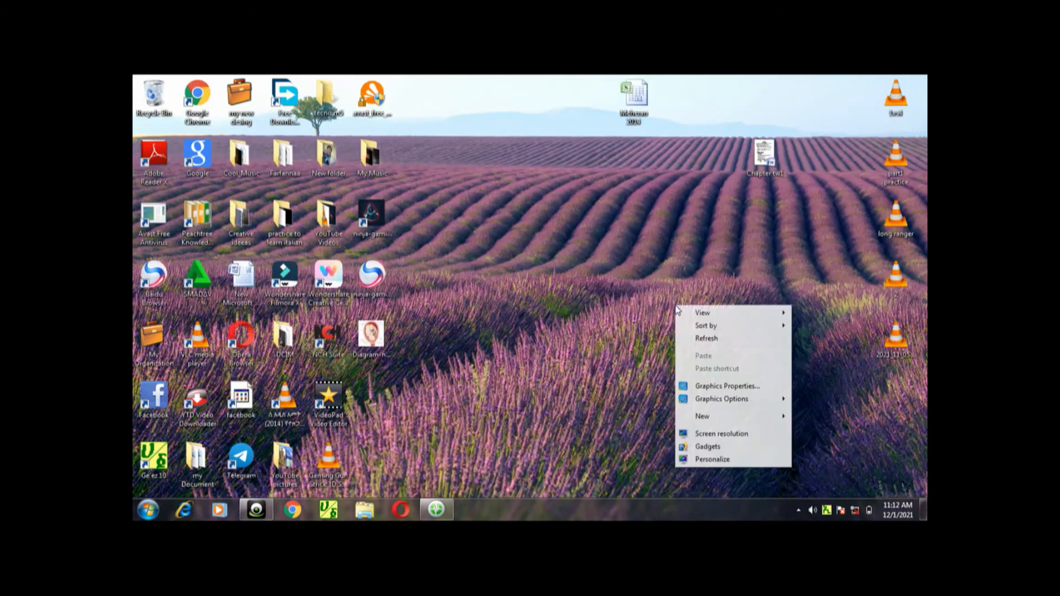
left_click(716, 340)
right_click(716, 343)
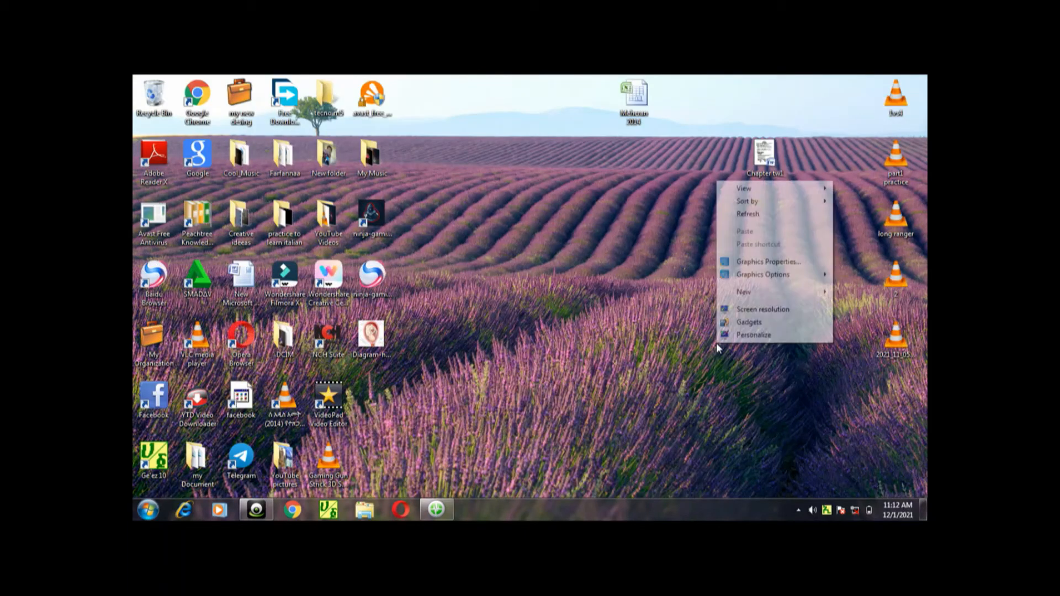
left_click(762, 213)
right_click(762, 214)
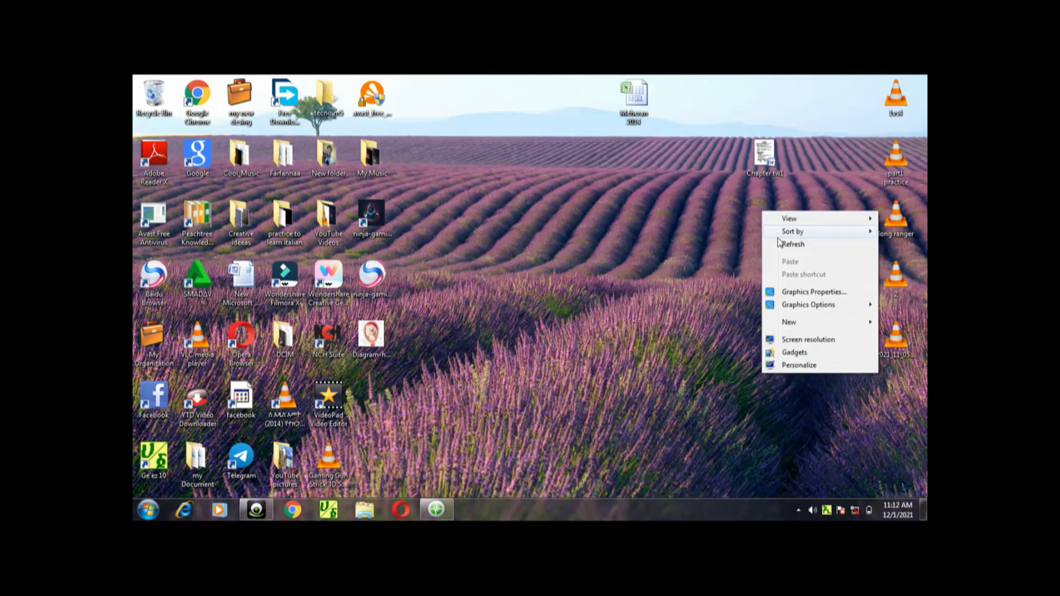
left_click(779, 242)
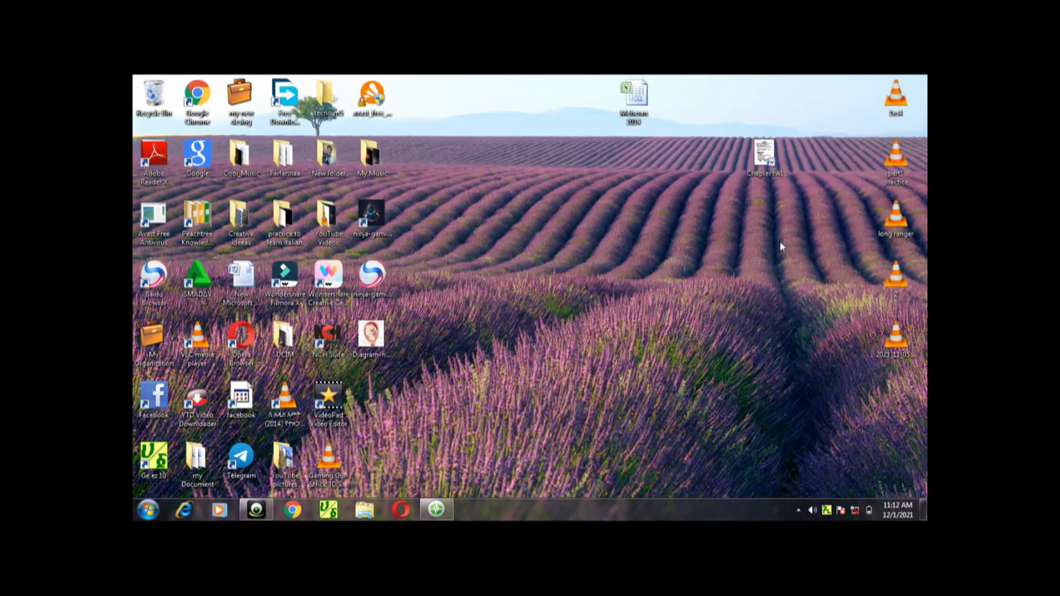
right_click(779, 240)
left_click(800, 272)
right_click(811, 280)
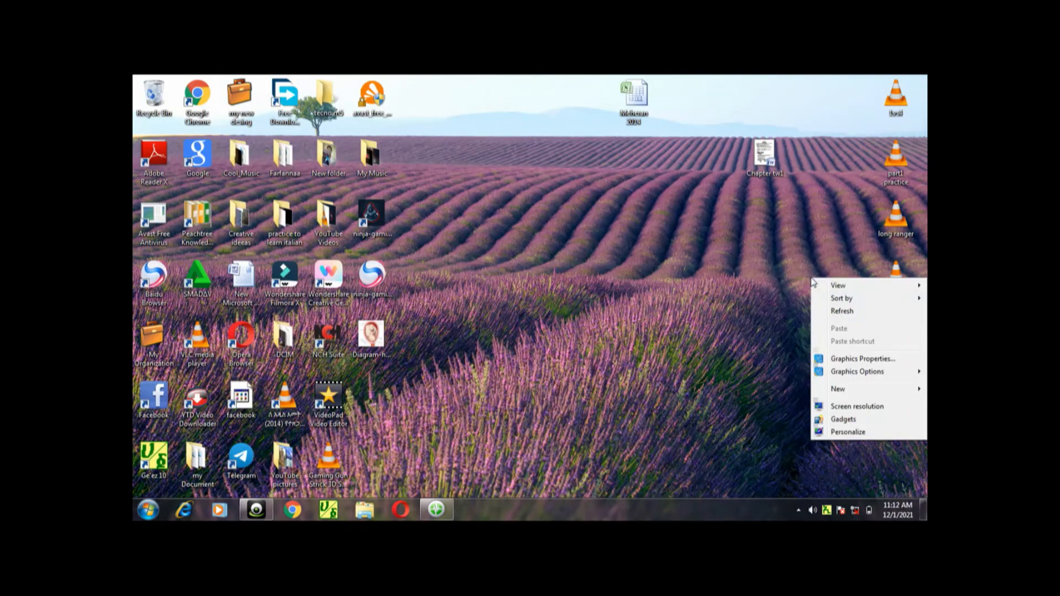
left_click(833, 312)
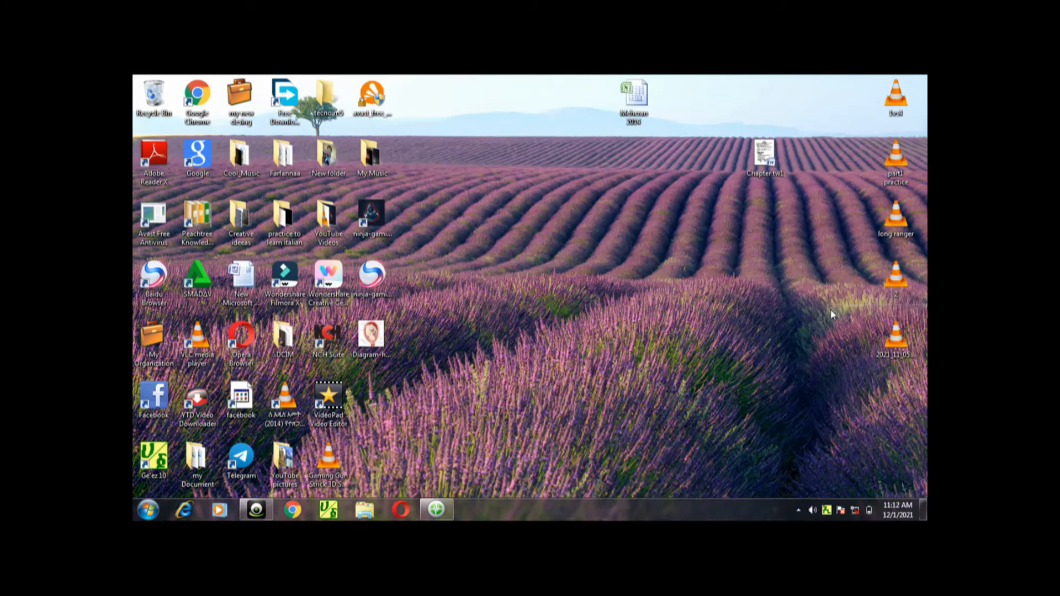
right_click(832, 312)
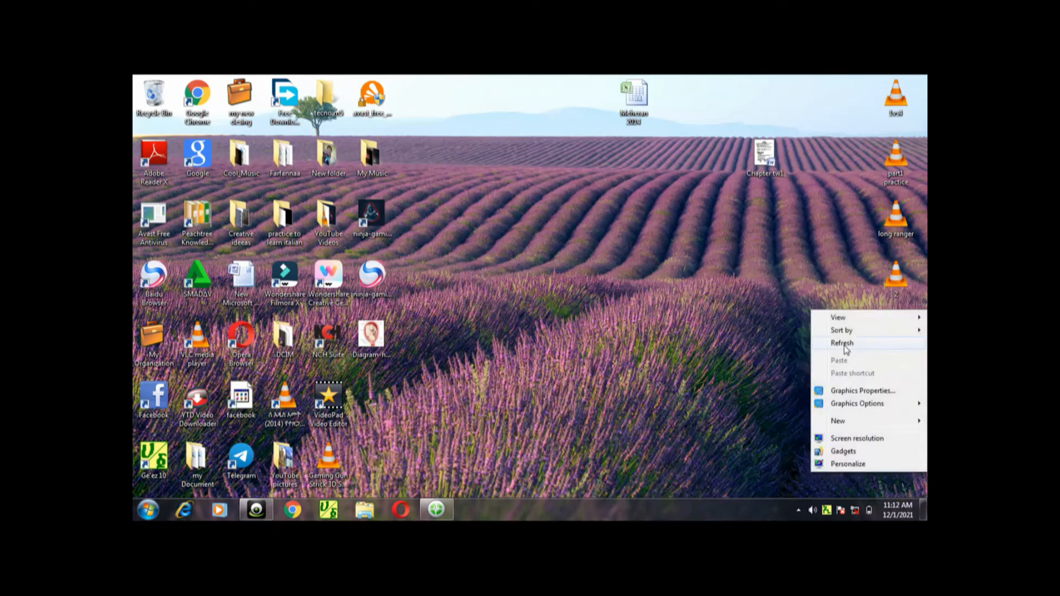
left_click(845, 346)
right_click(766, 315)
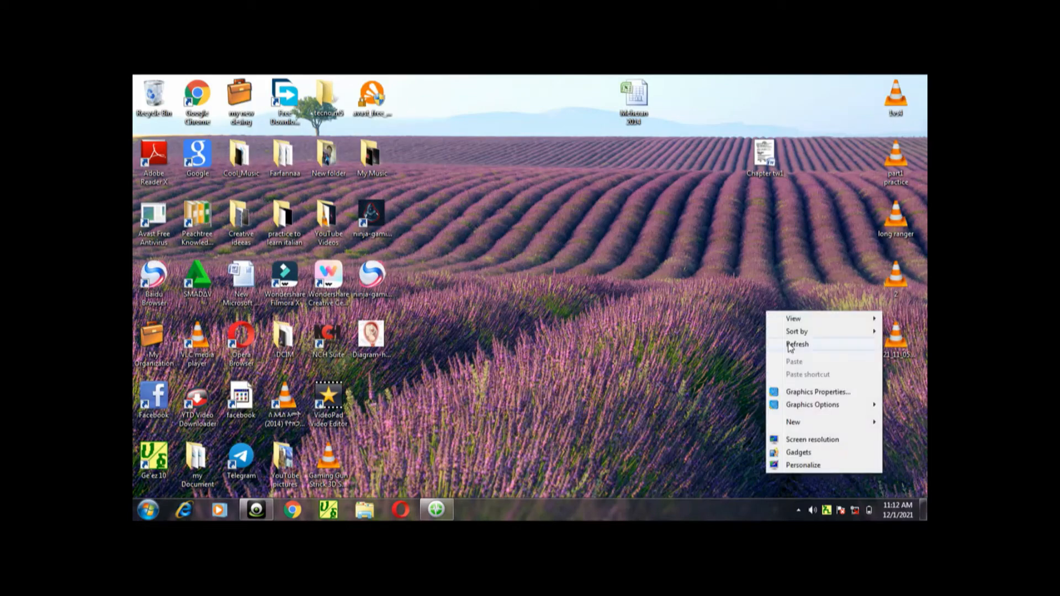
left_click(789, 346)
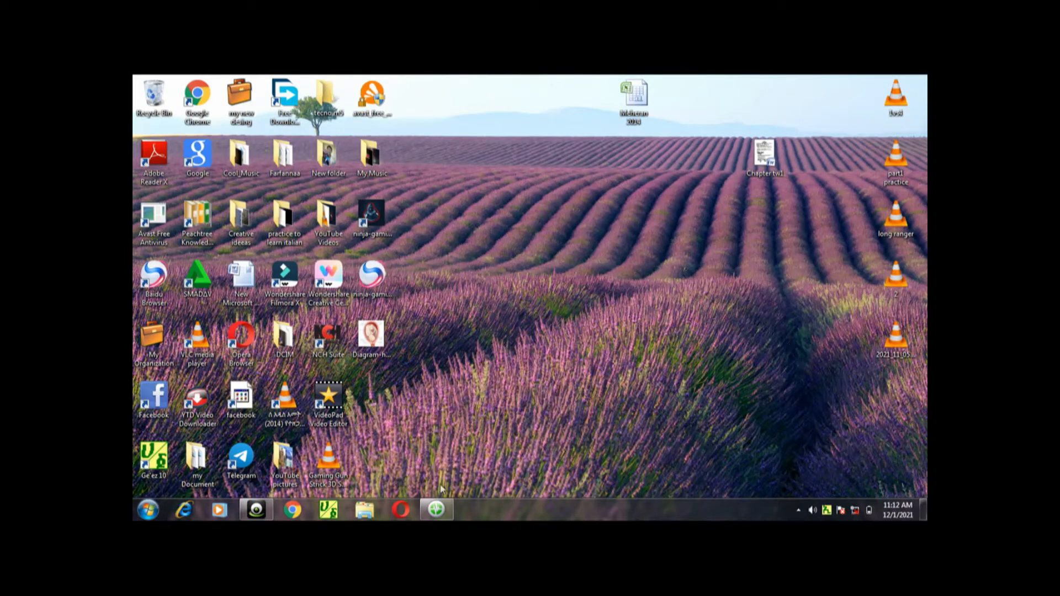
left_click(442, 513)
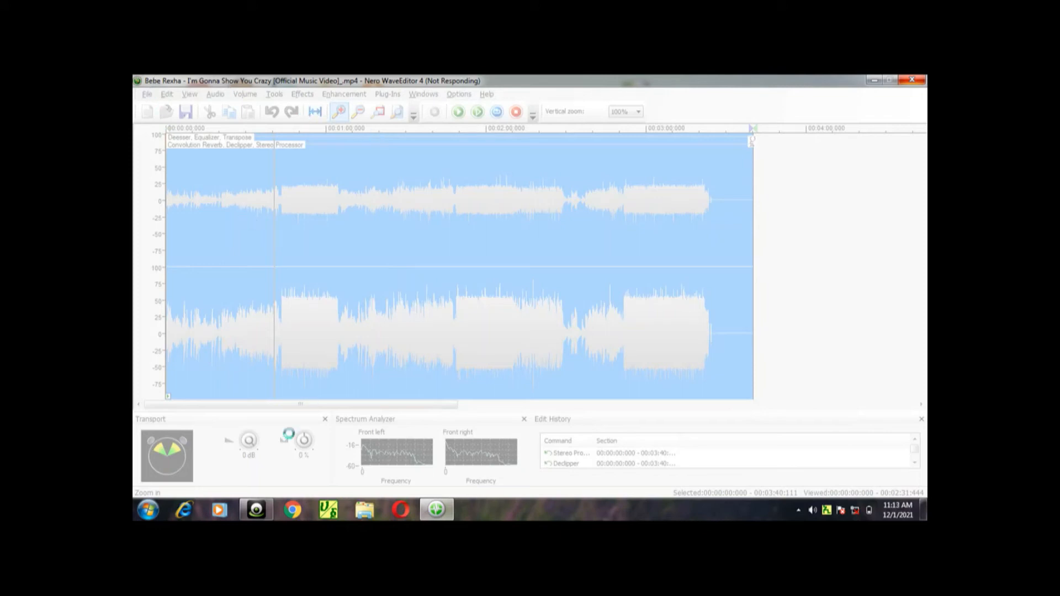
left_click(255, 513)
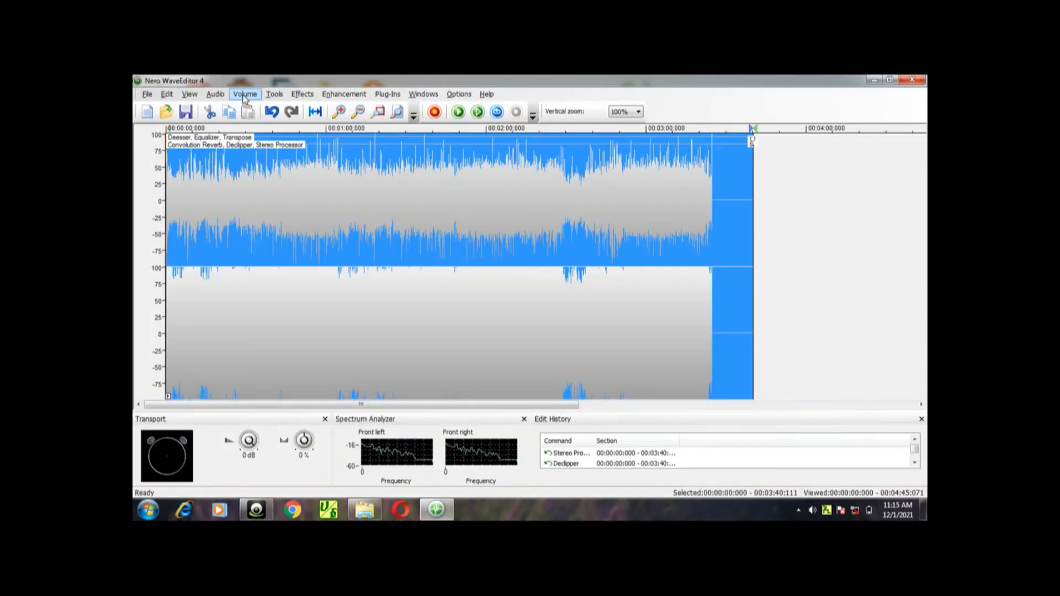
- Preview the Equalizer with filter 1 set to 9960 Hz center frequency, 0.1 oct bandwidth and 15 dB gain
left_click(274, 94)
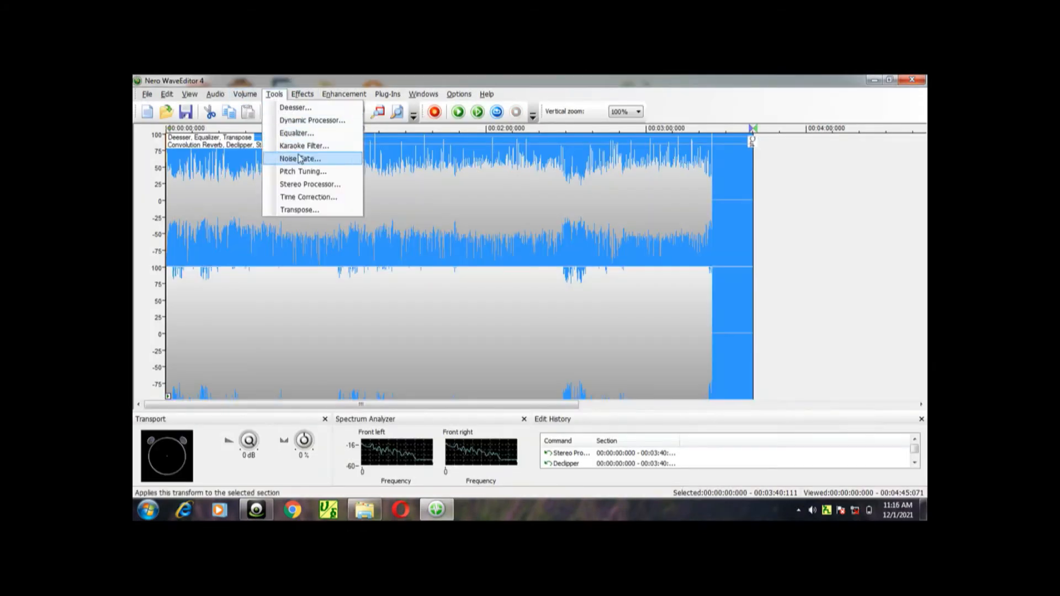
left_click(317, 134)
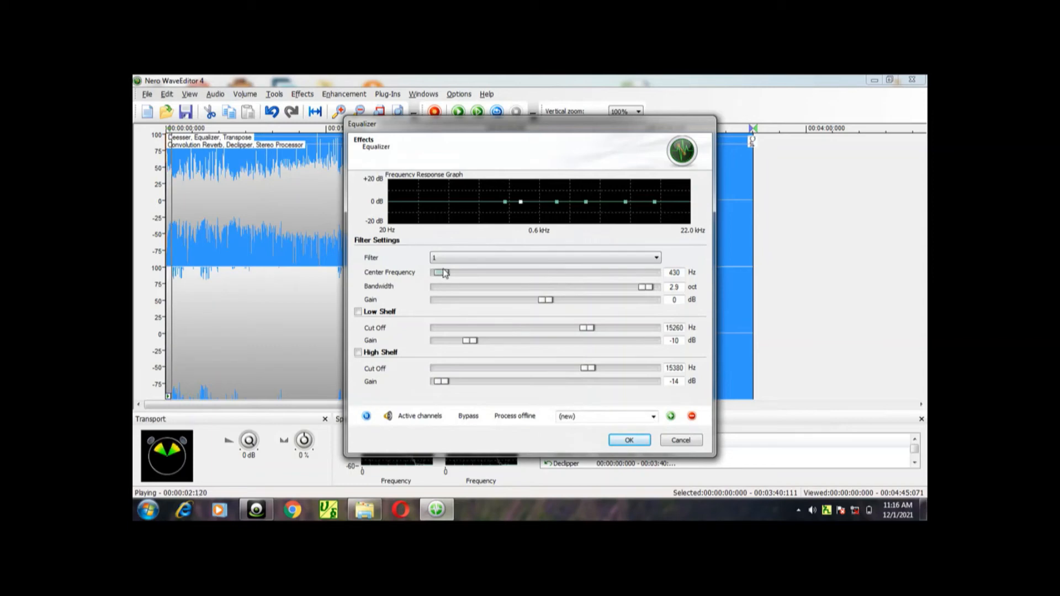
left_click_drag(443, 272, 537, 274)
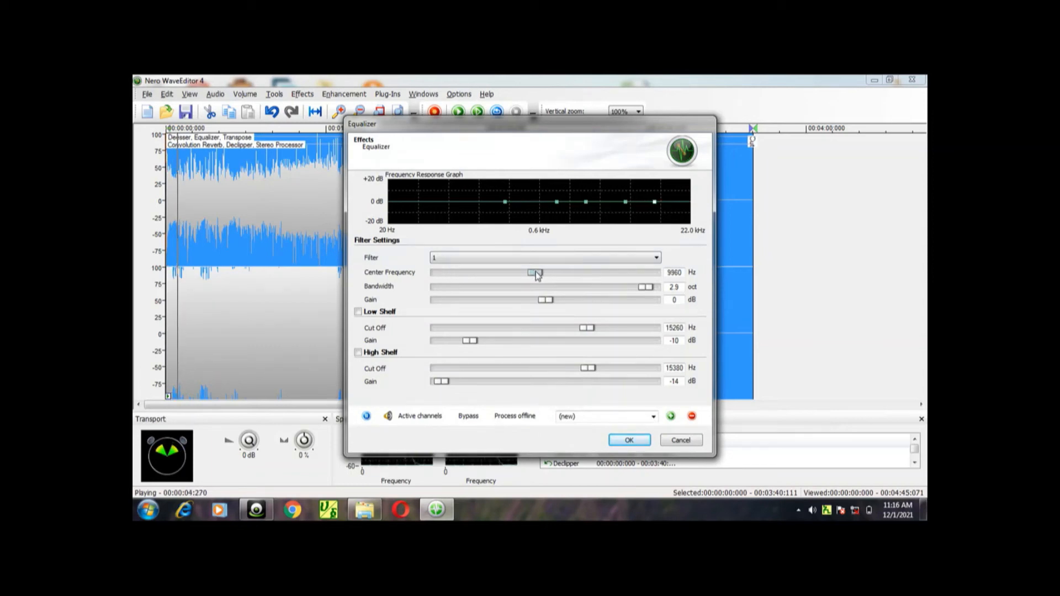
left_click_drag(645, 287, 439, 289)
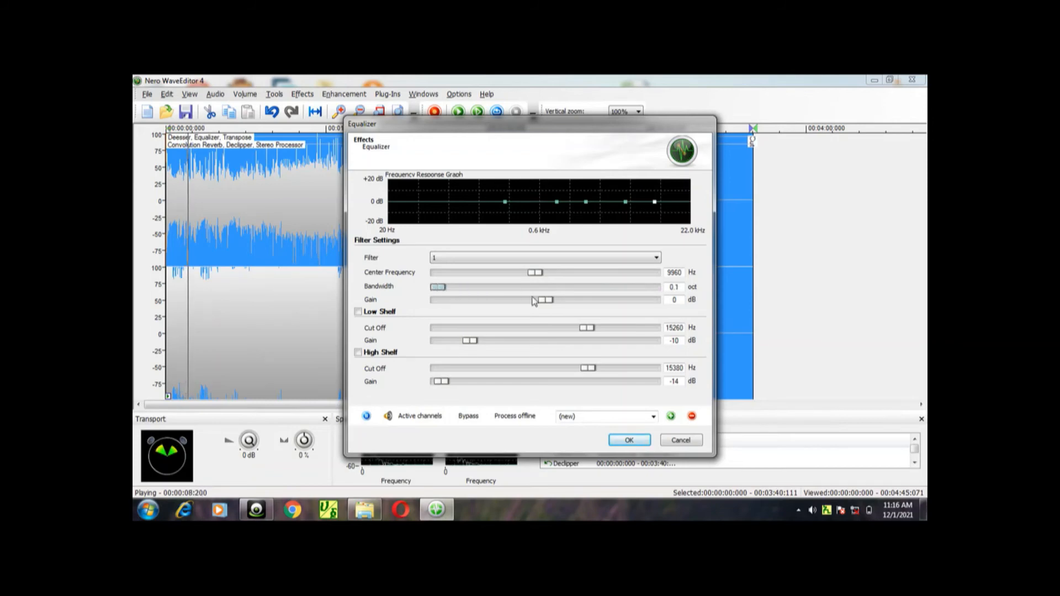
left_click_drag(545, 300, 689, 301)
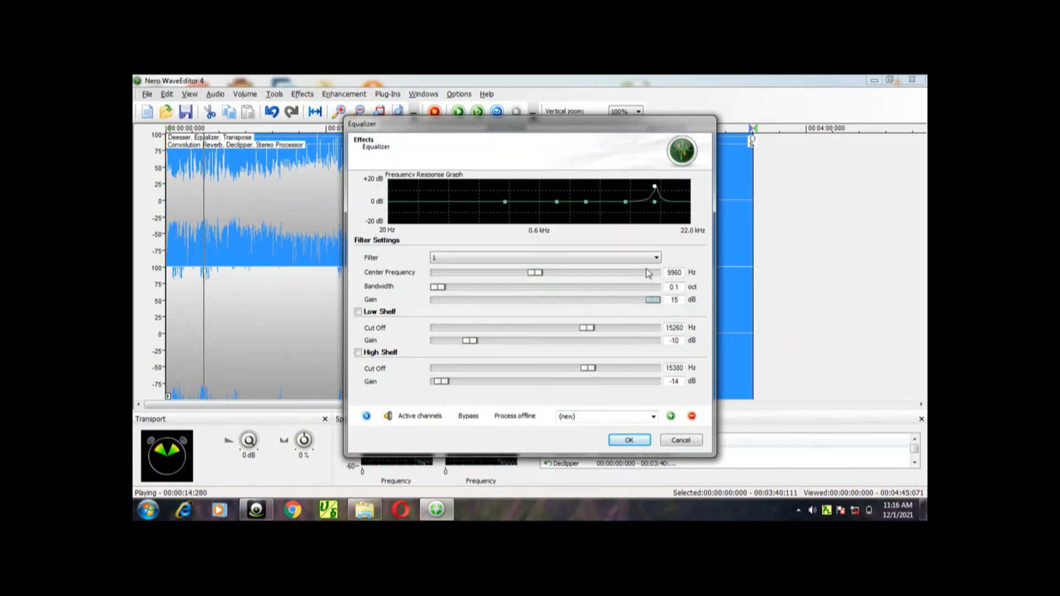
- Reshape the Equalizer's frequency response by moving its filter points, including filter 2 to 50 Hz and 8 dB and filter 4 to 9600 Hz and -1 dB
left_click_drag(557, 202, 594, 207)
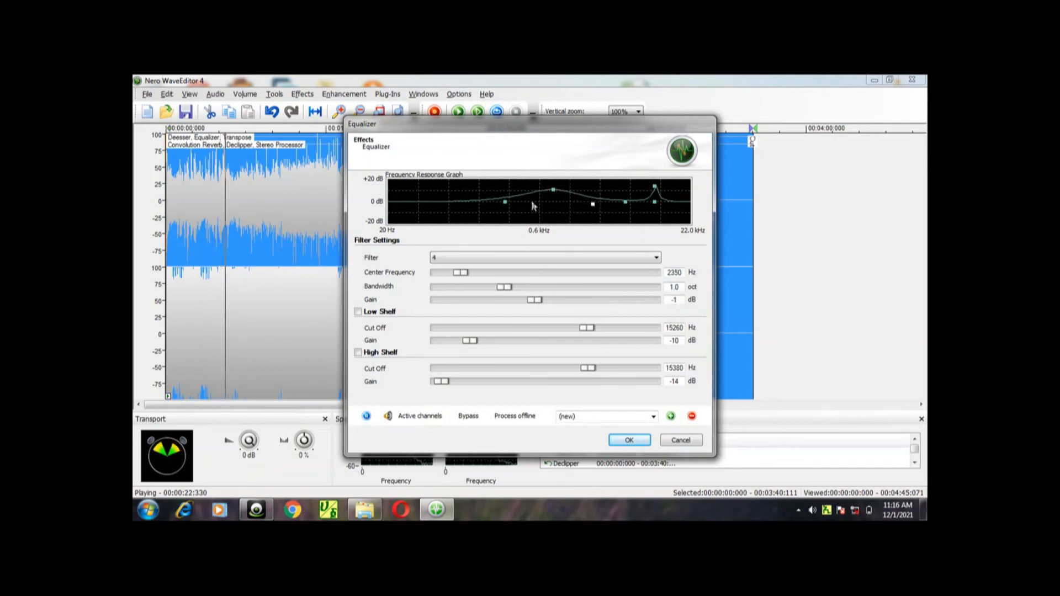
left_click_drag(505, 202, 434, 194)
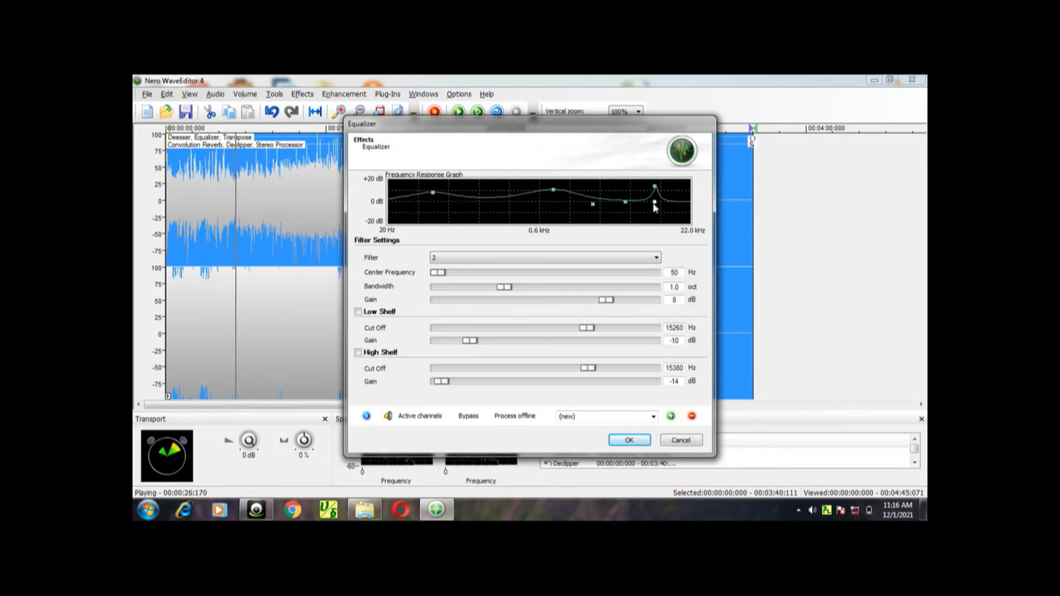
left_click_drag(655, 202, 535, 210)
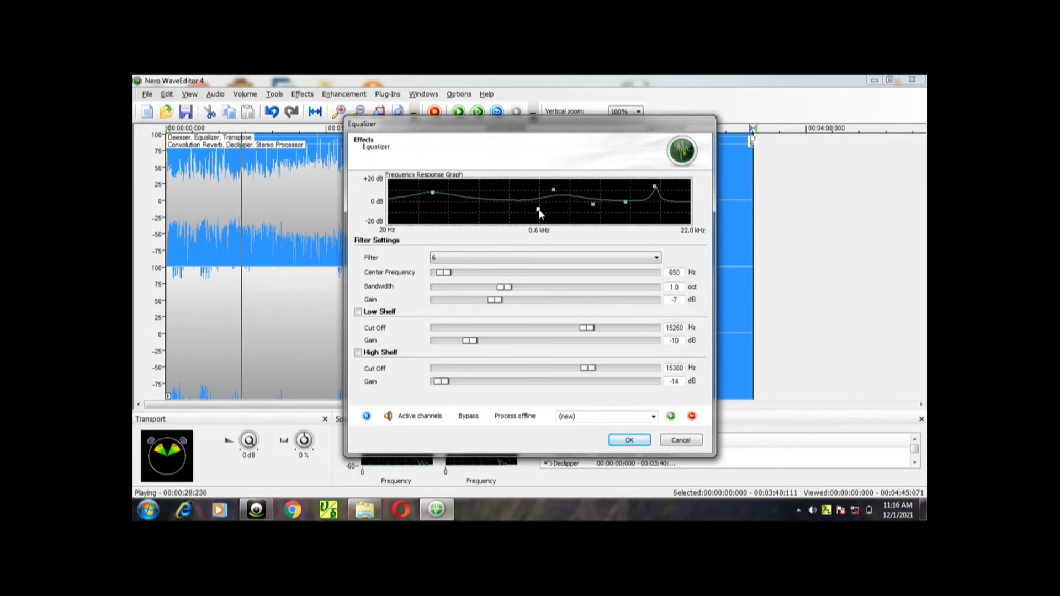
left_click_drag(625, 203, 653, 203)
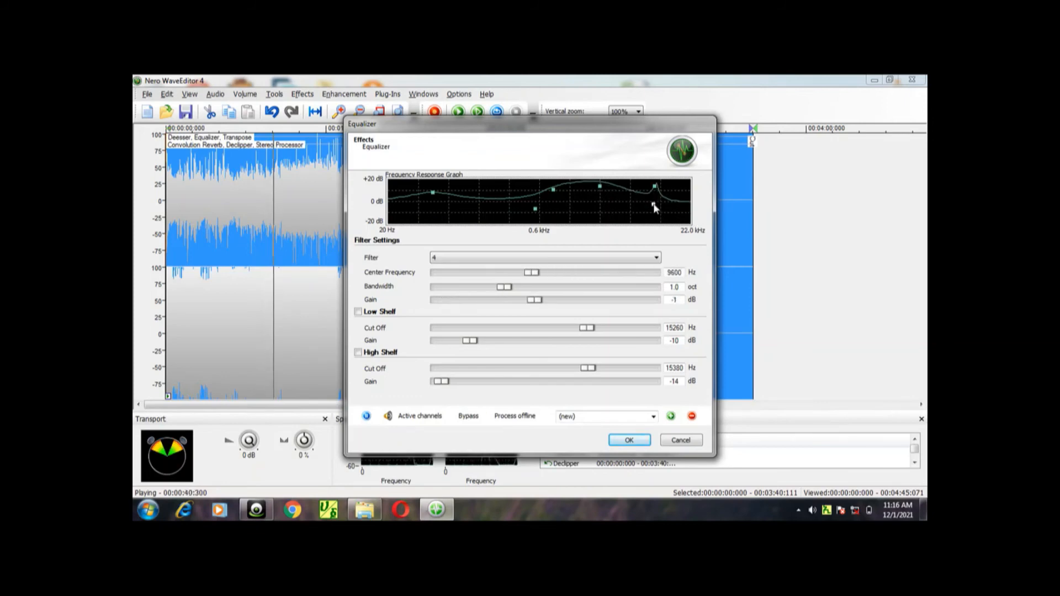
- Try Equalizer filter 4 at 9550 Hz center frequency, 2.9 oct bandwidth and -12 dB gain, and cancel the effect
left_click_drag(502, 290, 449, 291)
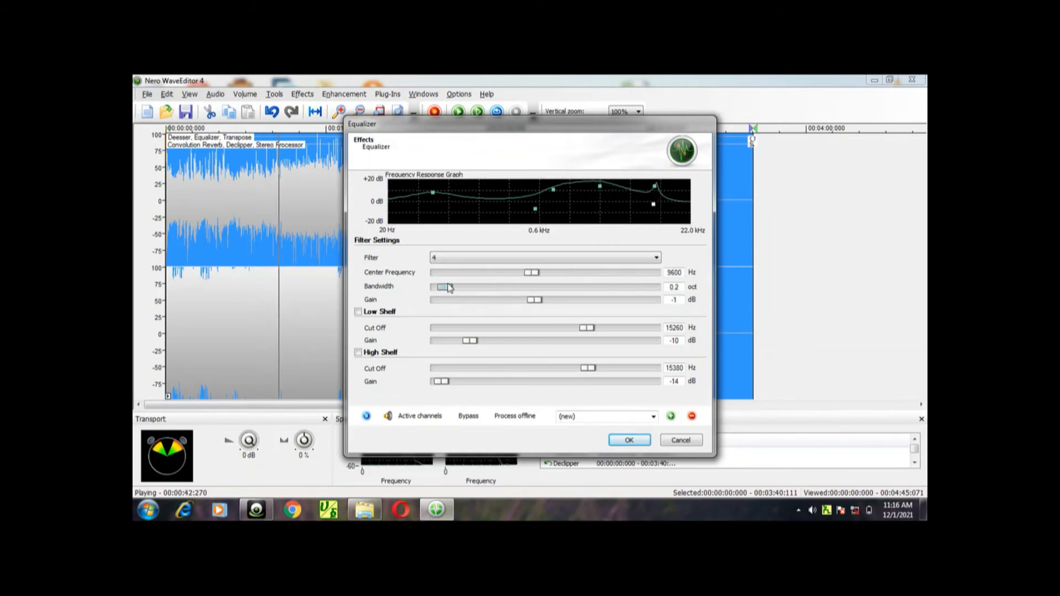
left_click_drag(516, 301, 647, 288)
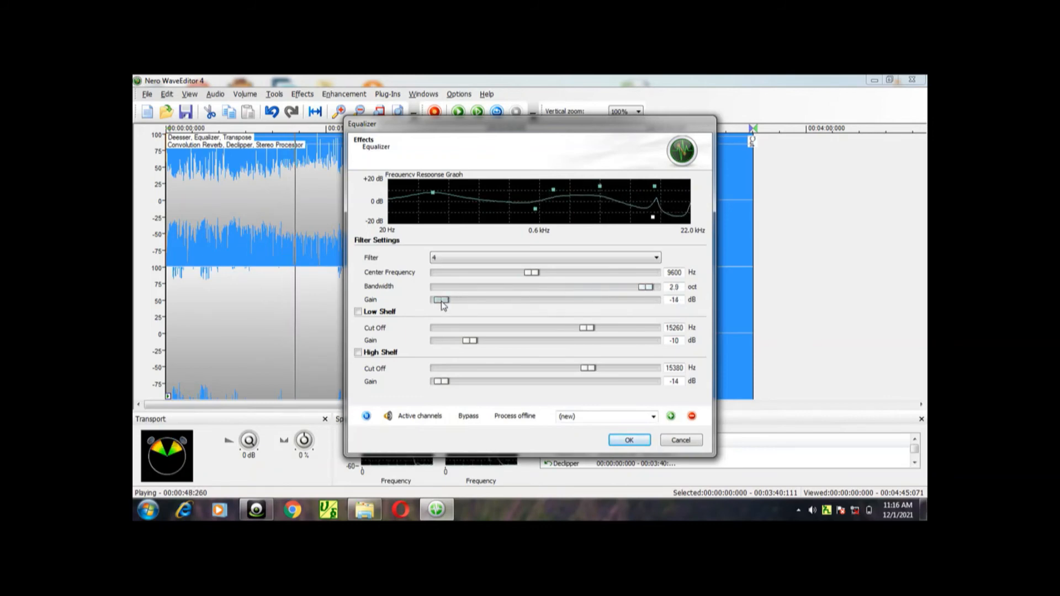
mouse_move(438, 300)
left_mouse_down()
mouse_move(593, 301)
mouse_move(634, 326)
mouse_move(648, 303)
mouse_move(456, 302)
left_mouse_up()
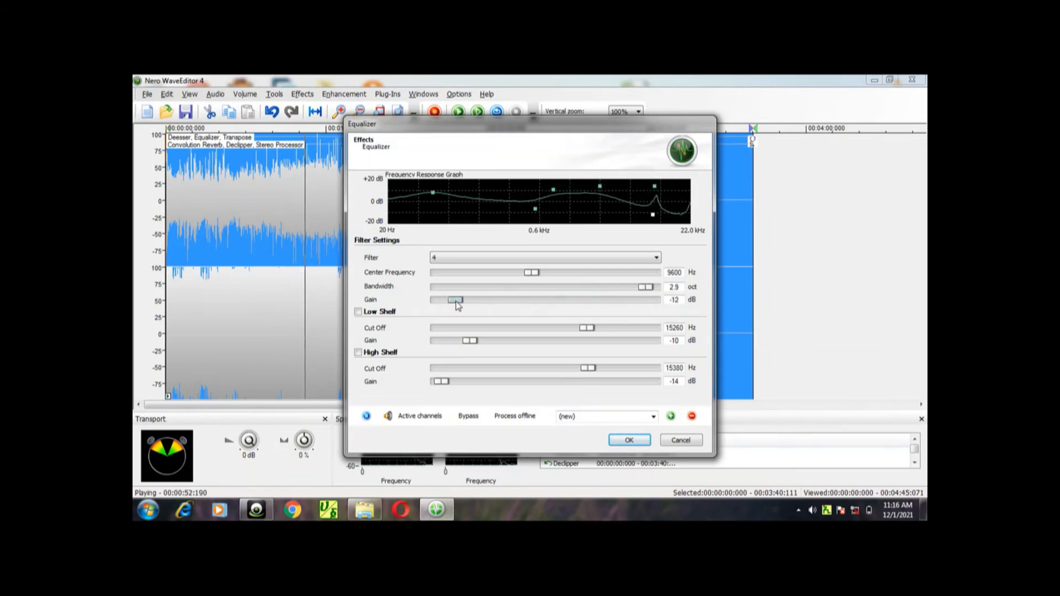
mouse_move(525, 273)
left_mouse_down()
mouse_move(436, 273)
mouse_move(533, 281)
left_mouse_up()
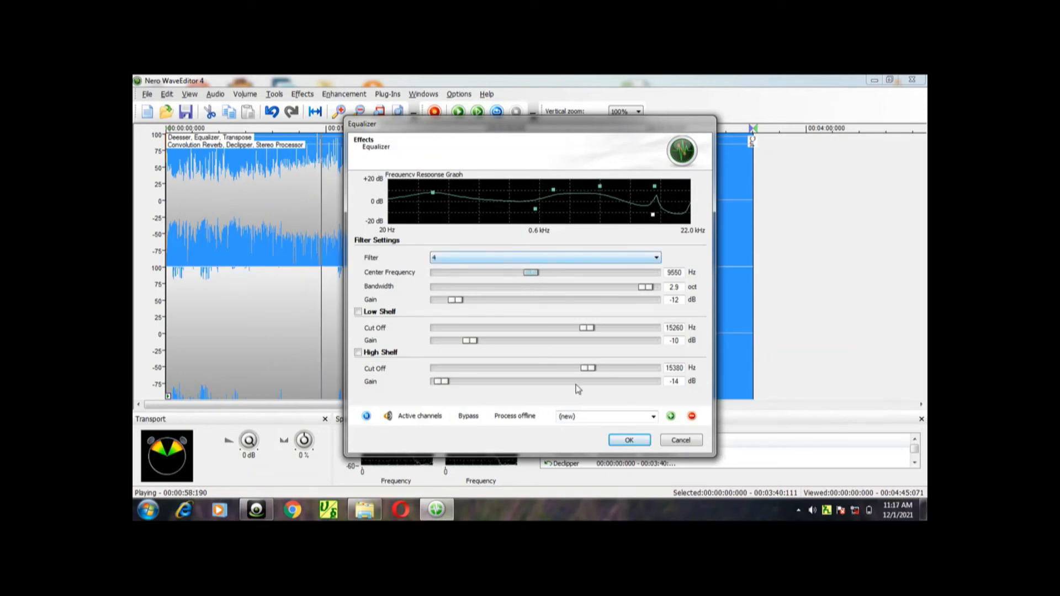
left_click(653, 416)
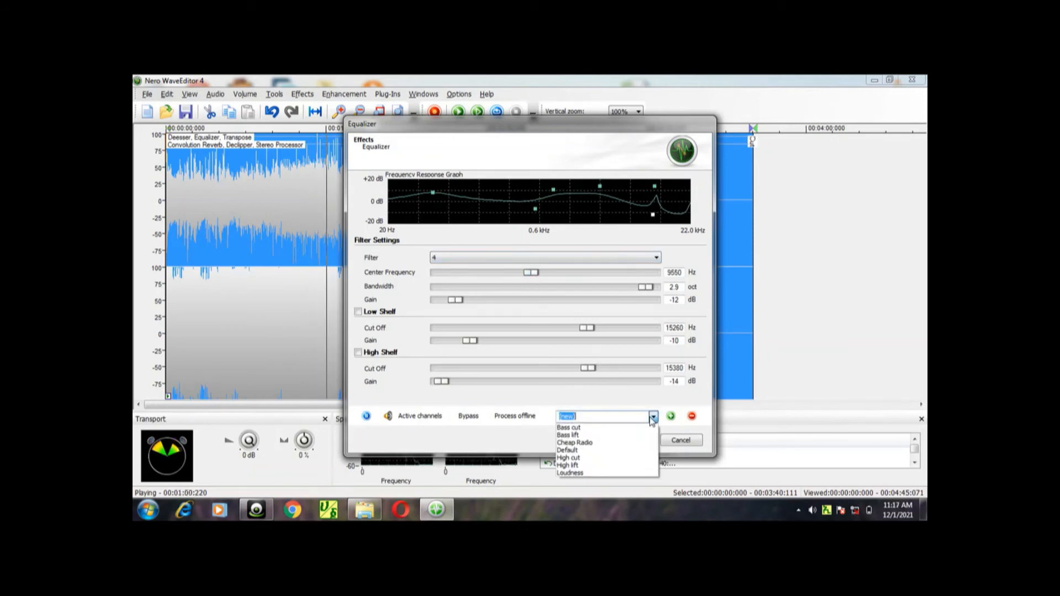
left_click(653, 416)
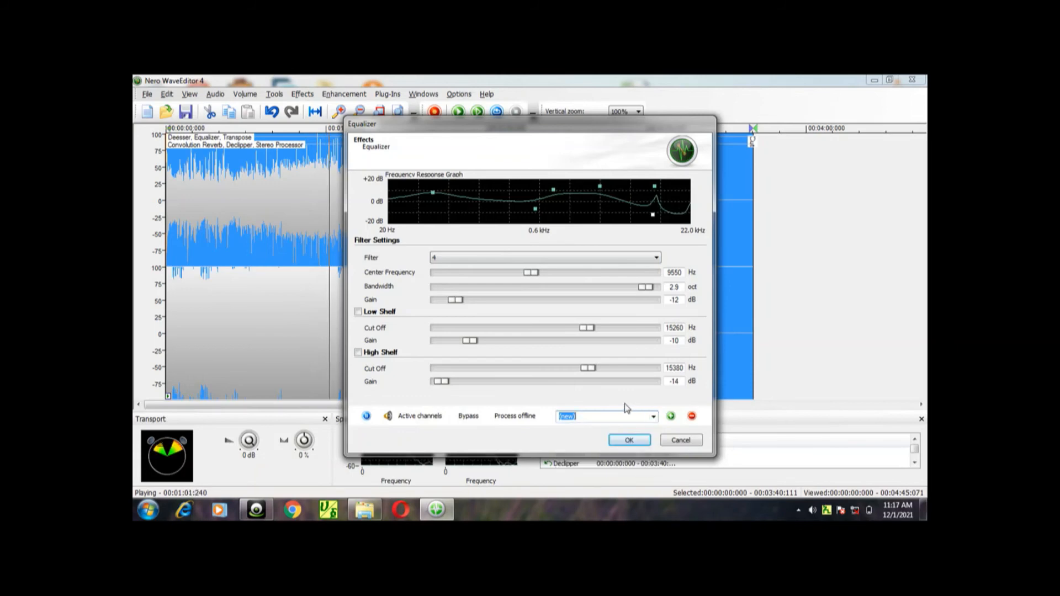
left_click(680, 440)
- Preview the Equalizer on the whole recording with the Default preset
left_click(245, 94)
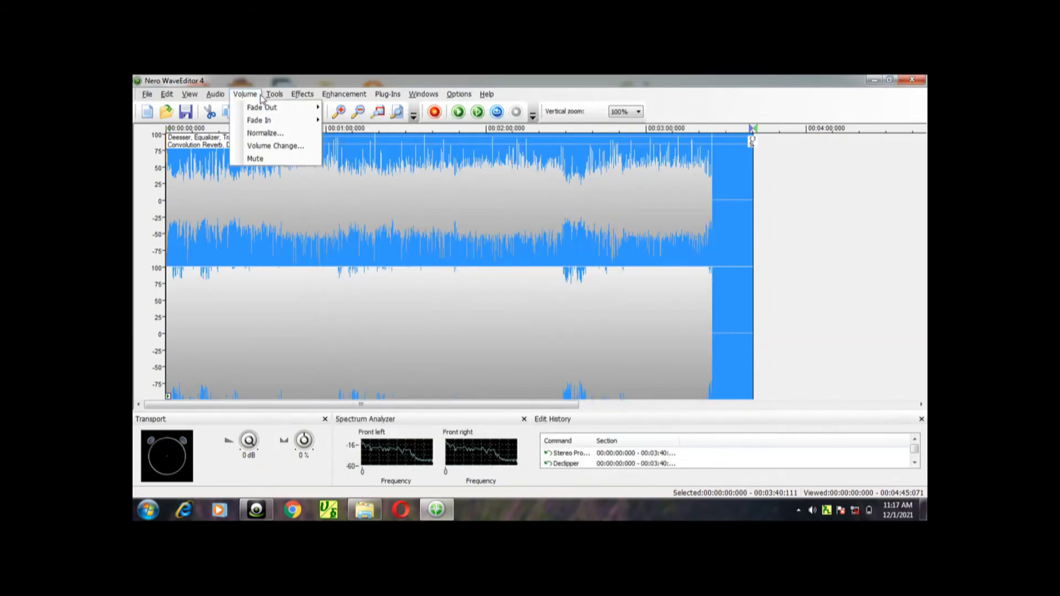
left_click(273, 95)
left_click(297, 133)
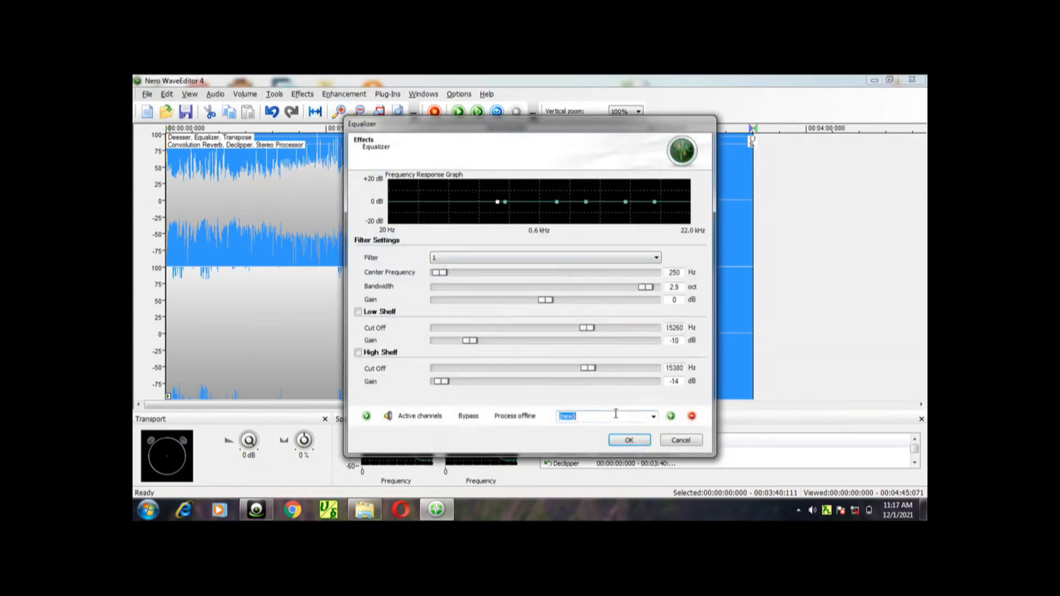
left_click(654, 417)
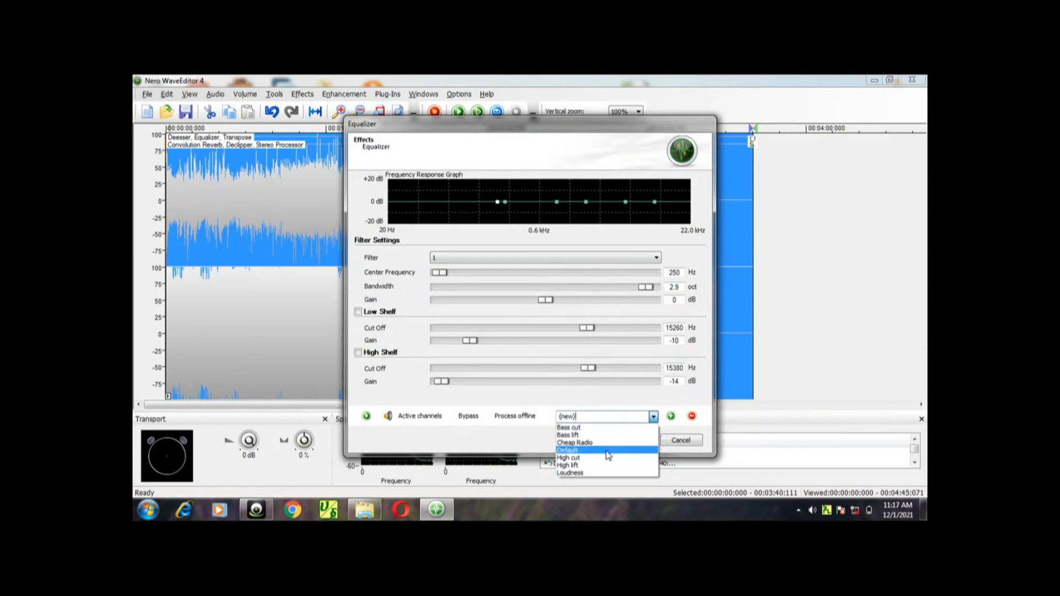
left_click(608, 451)
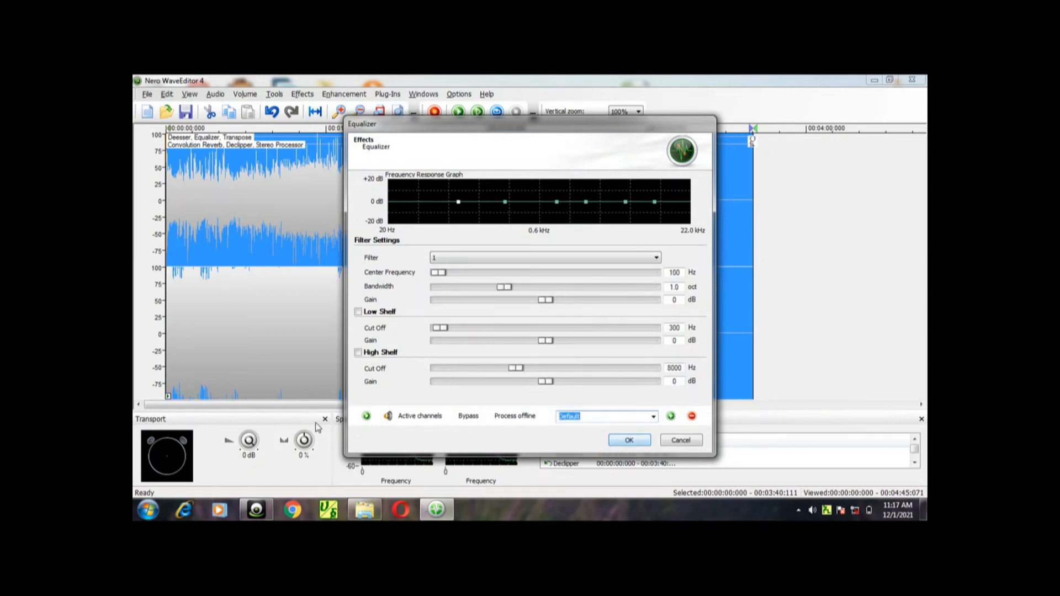
left_click(373, 419)
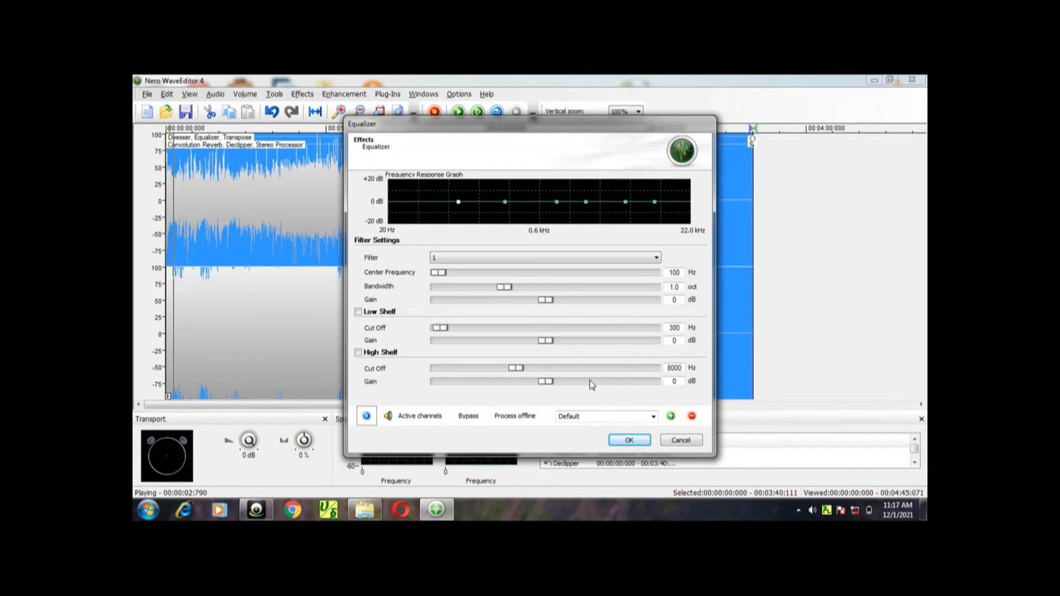
- Audition the Equalizer's High cut, Bass cut, Cheap Radio and Loudness presets during playback
left_click(639, 418)
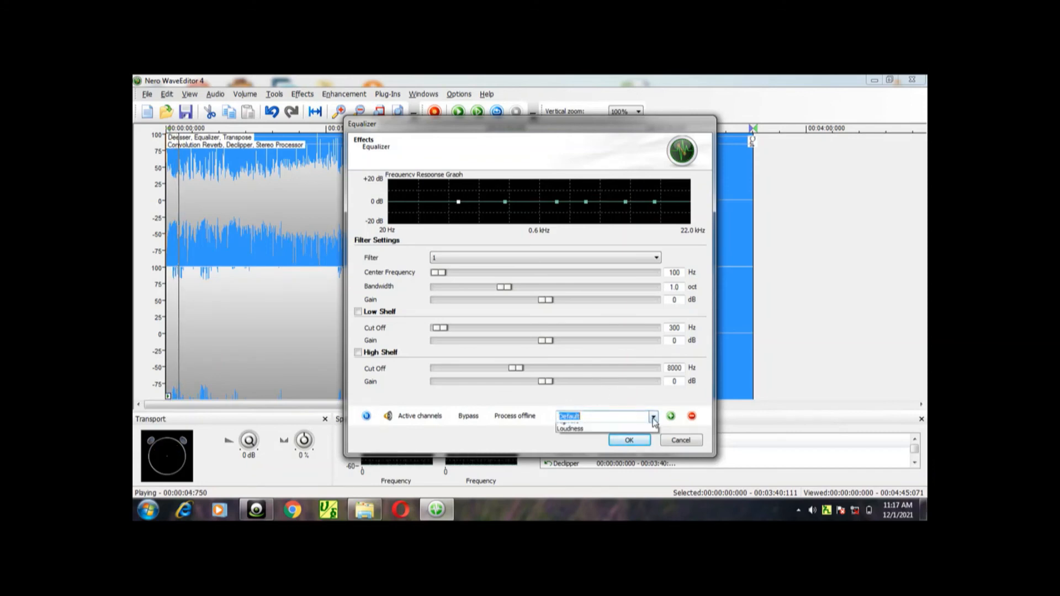
left_click(607, 458)
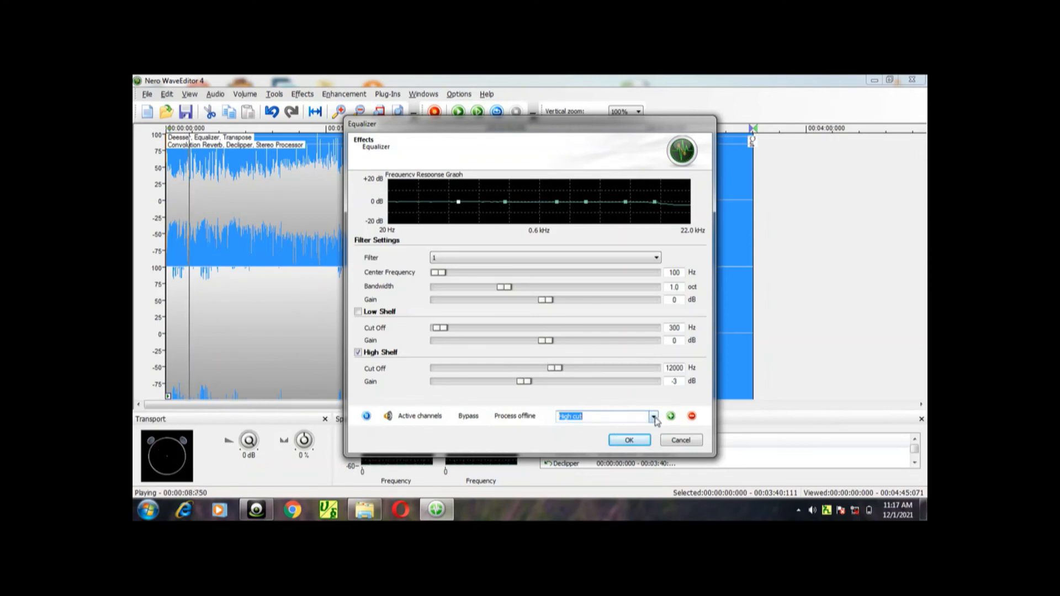
left_click(654, 418)
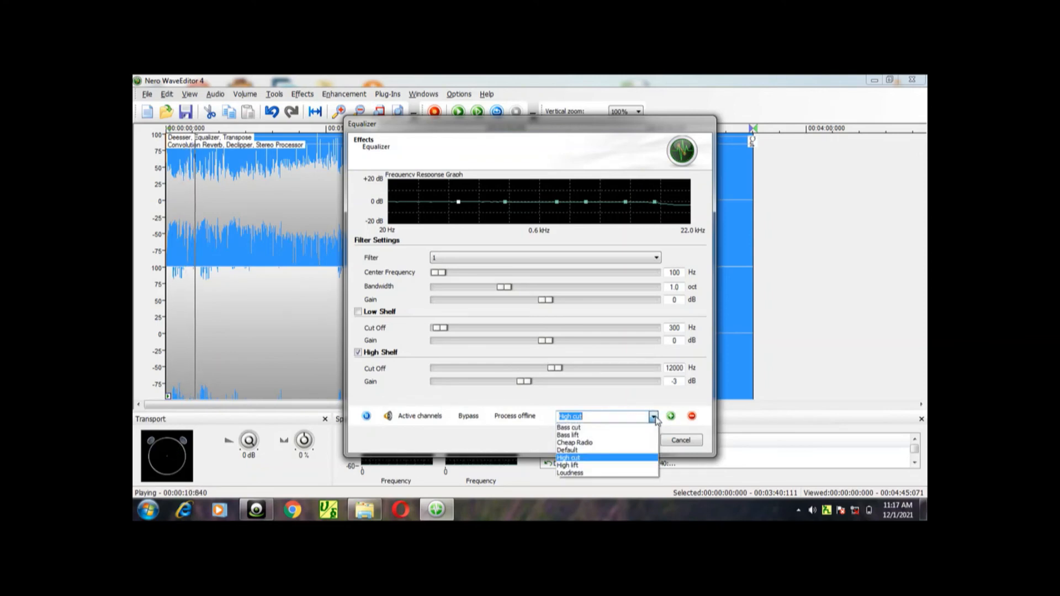
left_click(612, 428)
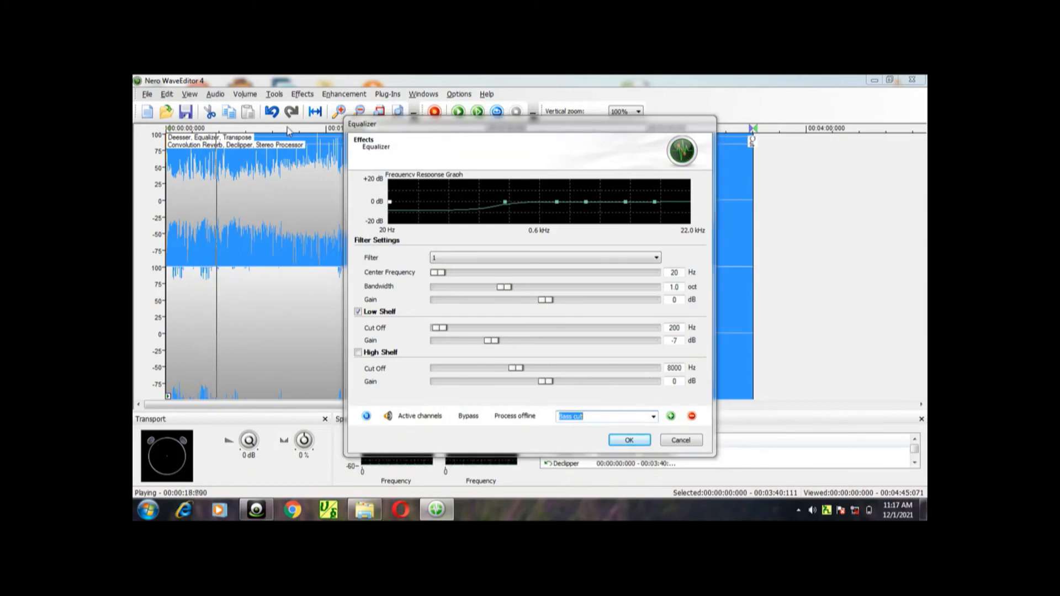
left_click(654, 418)
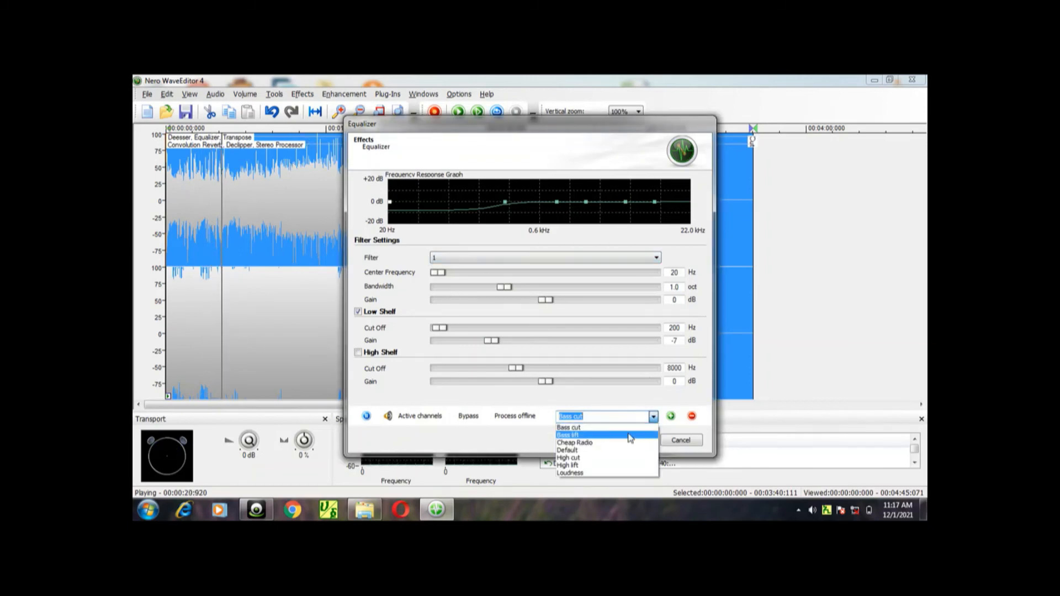
left_click(628, 446)
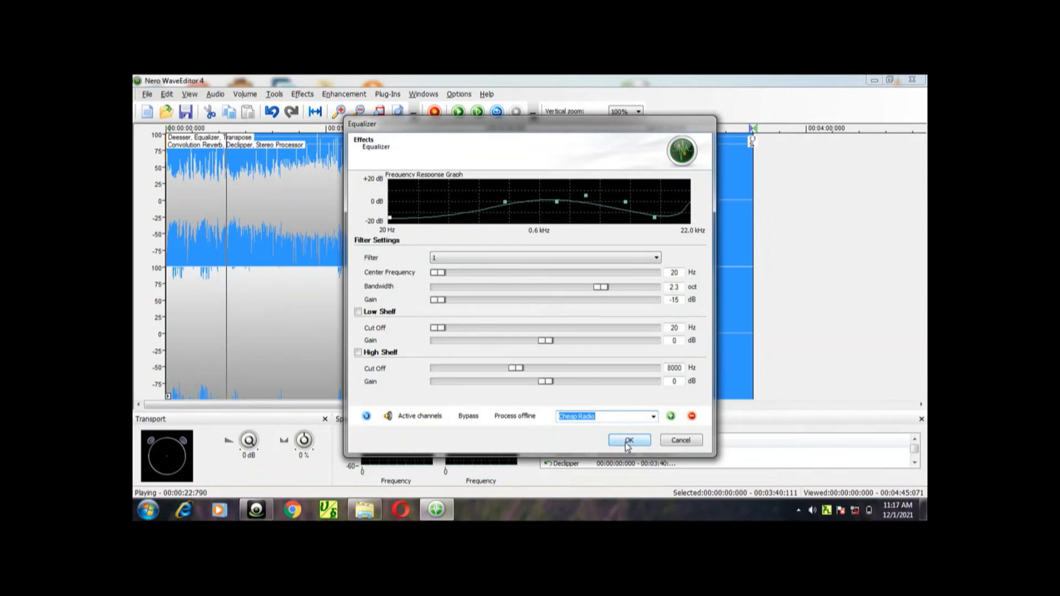
left_click(654, 417)
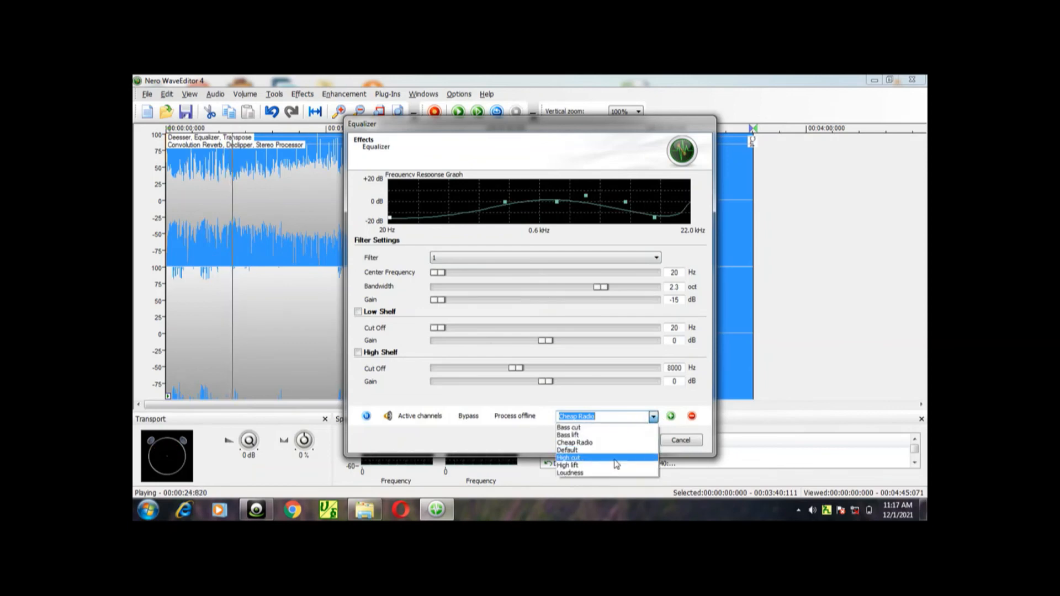
left_click(618, 473)
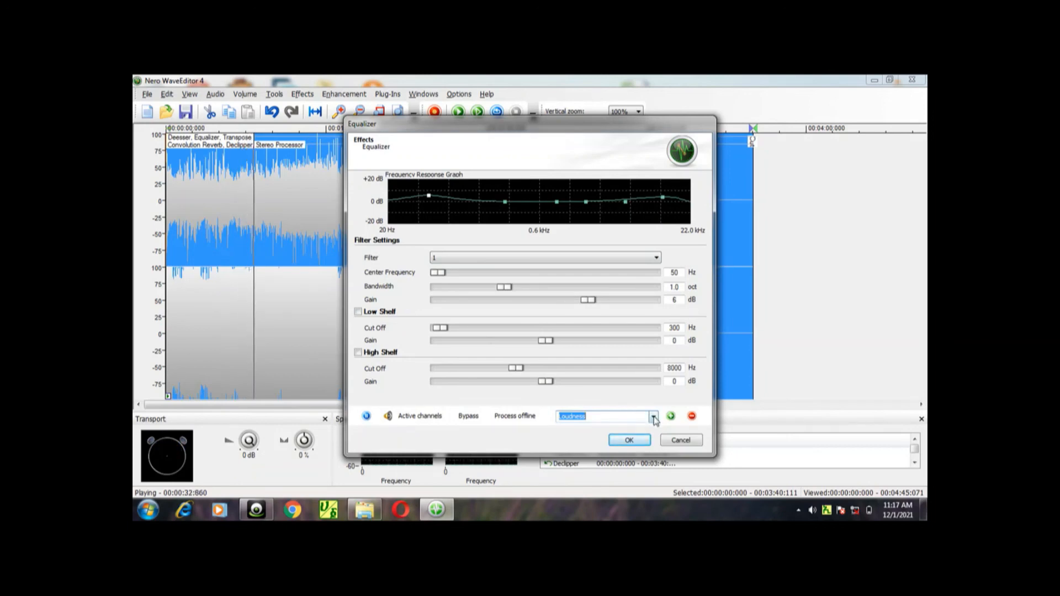
- Apply the Equalizer to the selected recording with the Default preset
left_click(653, 417)
left_click(602, 452)
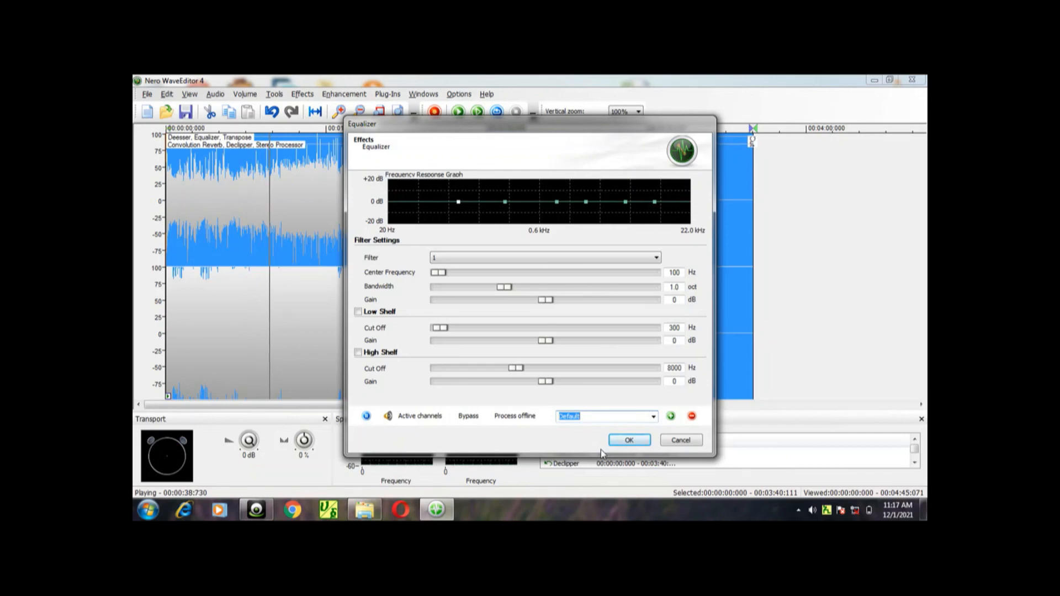
left_click(628, 441)
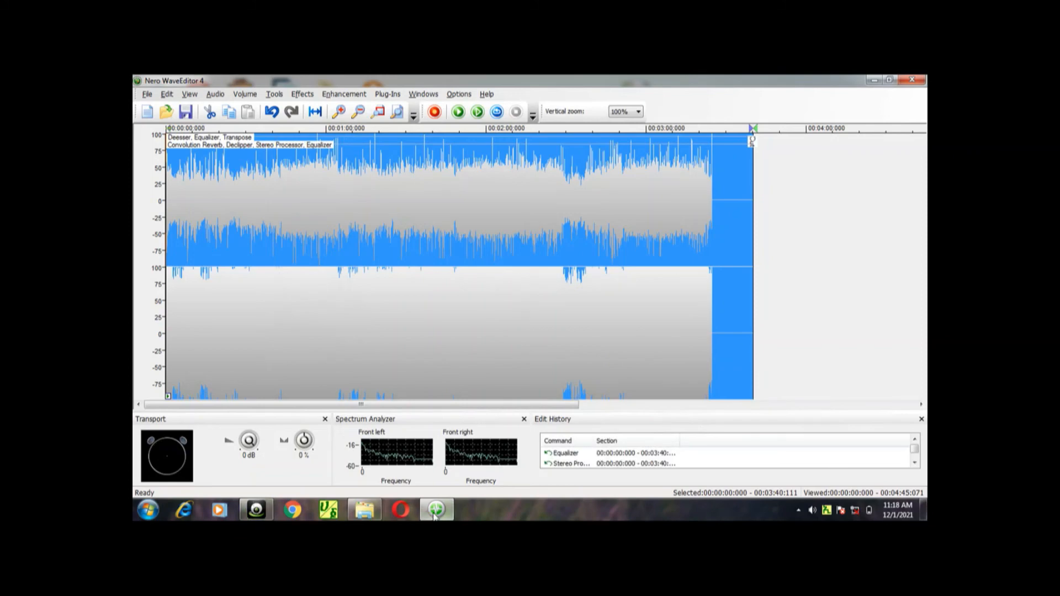
- Listen to the equalized recording from the start and look through the edit history down to the Original entry
left_click(458, 113)
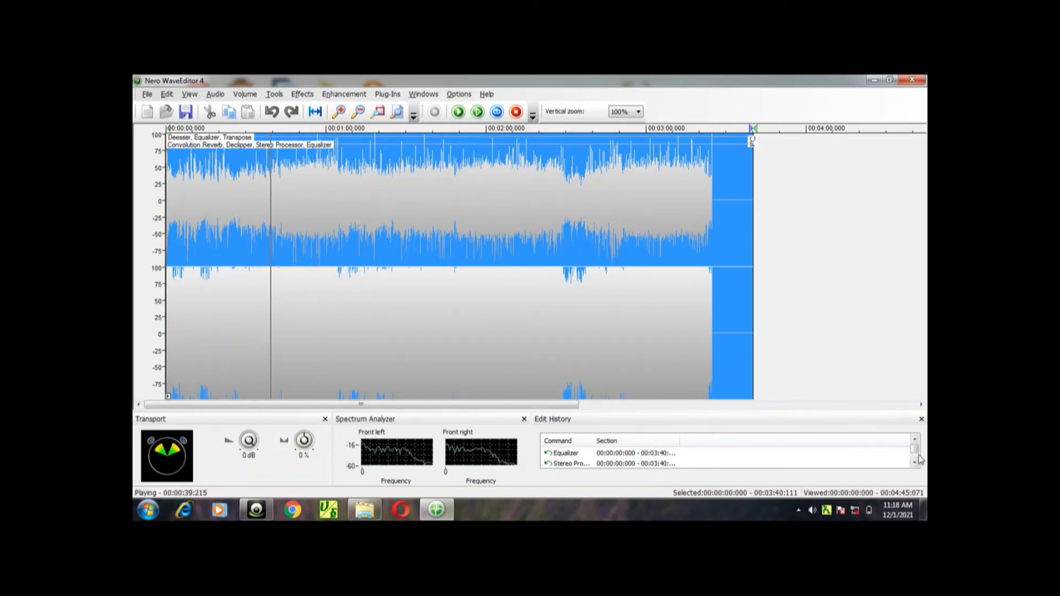
left_click_drag(915, 449, 916, 457)
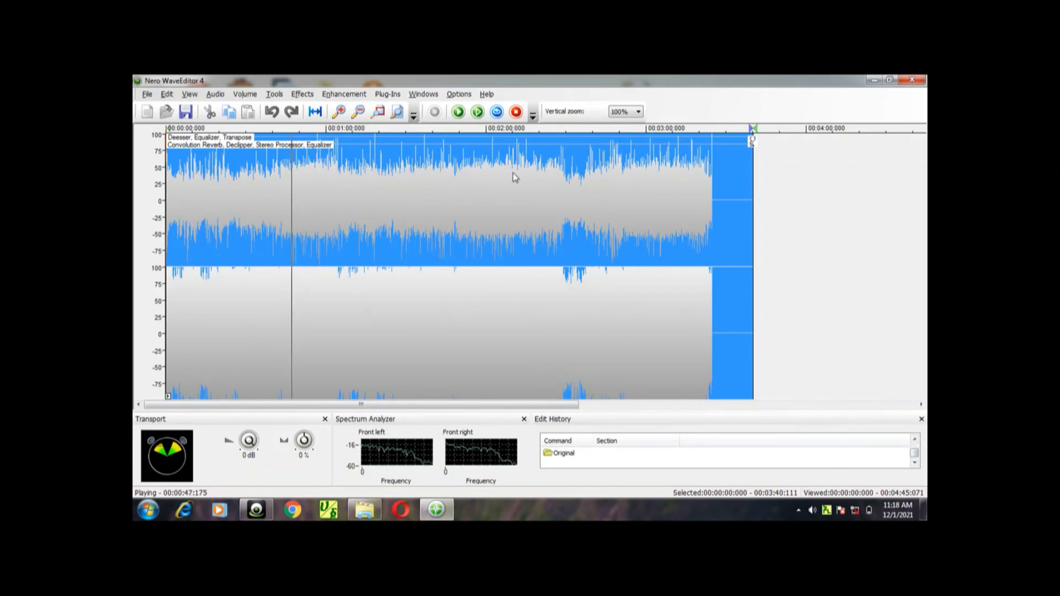
- Play the recording from about 1:37 and save it as the PCM Wav file After Edit in the My Music folder
left_click(427, 129)
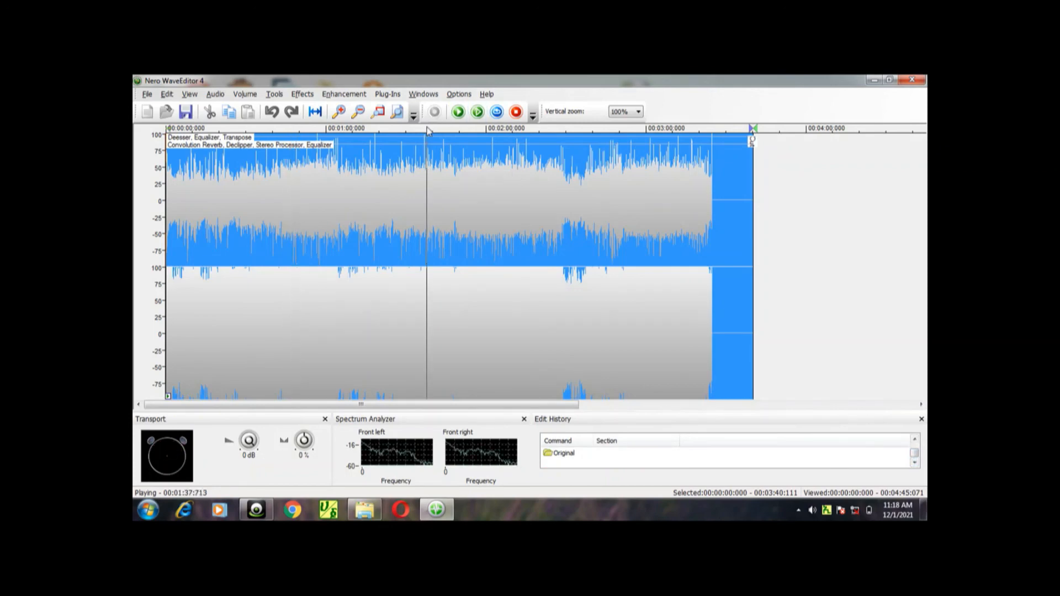
left_click(188, 112)
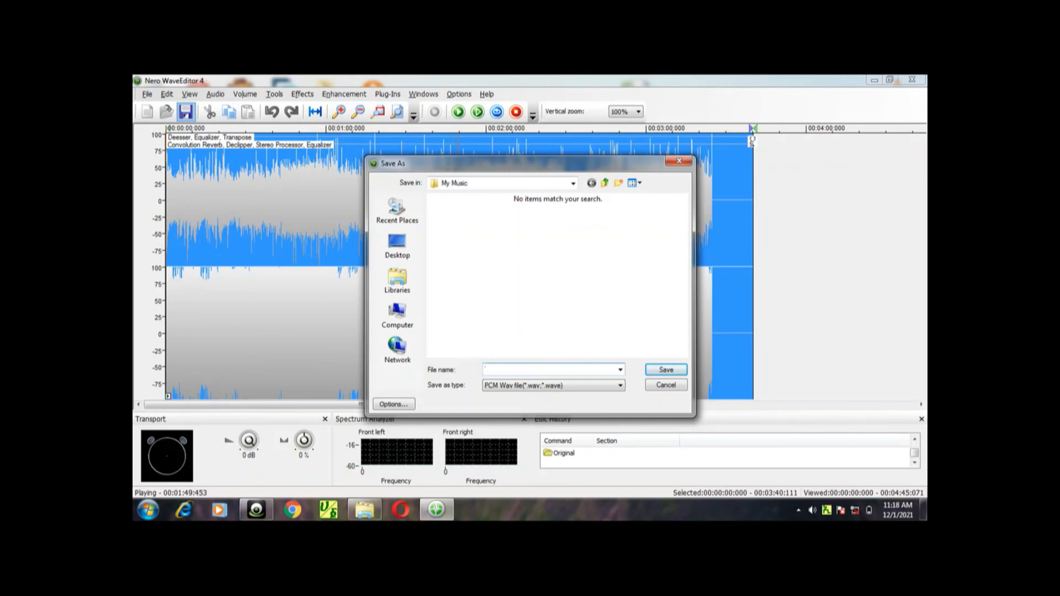
type("After Edit")
key("Return")
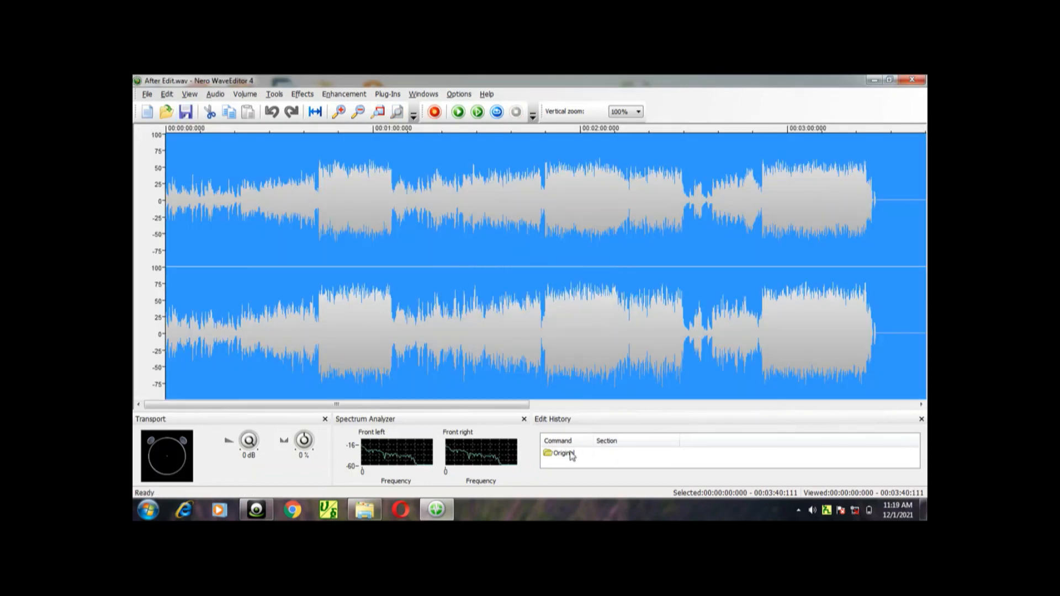
- Check the saved file's edit history, clear the waveform selection, and minimize the editor to view the My Music folder
left_click(571, 455)
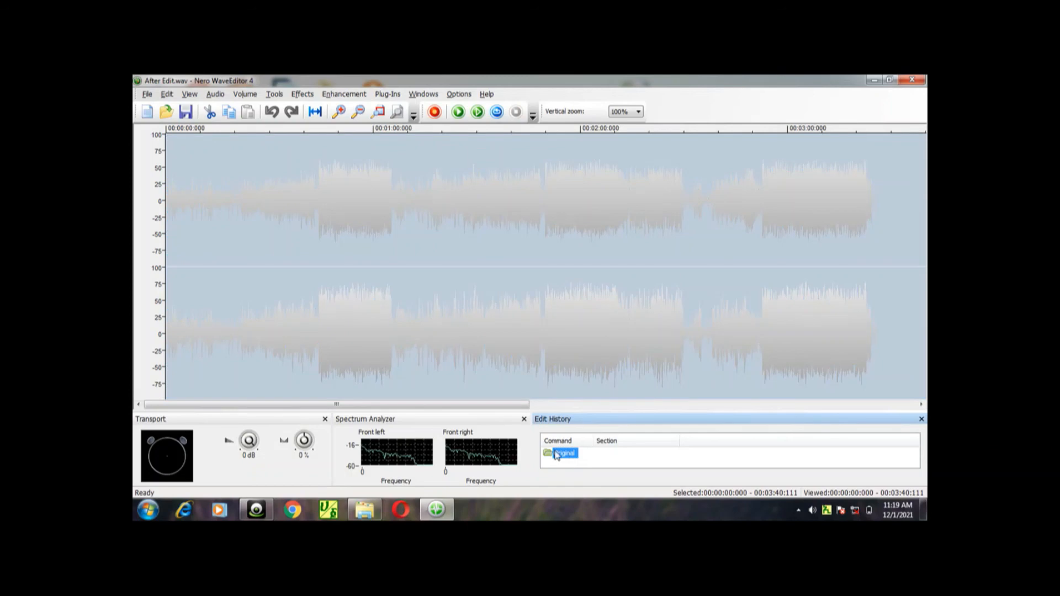
left_click(519, 420)
left_click(573, 394)
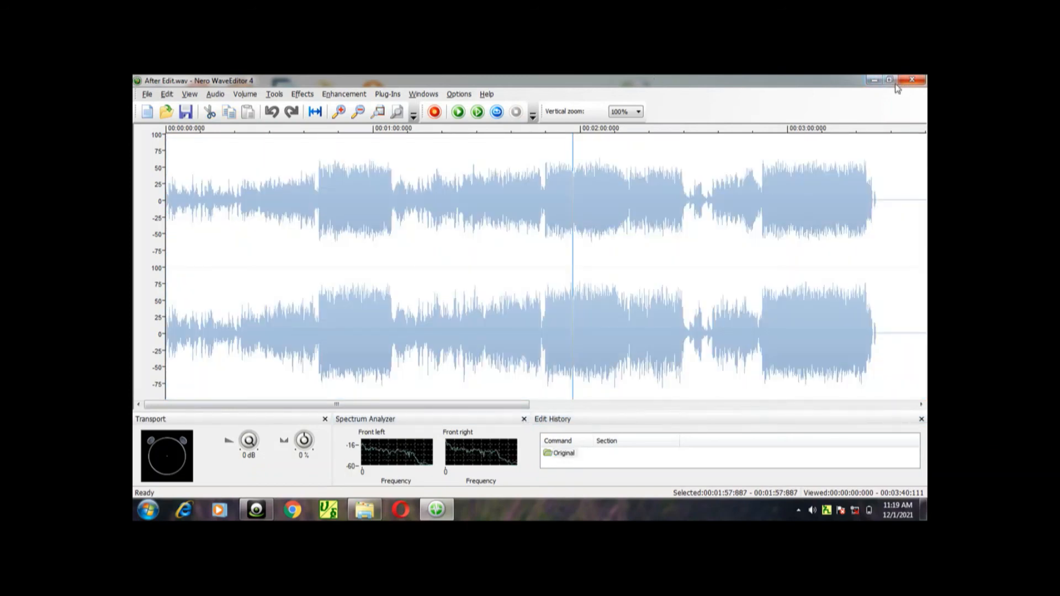
left_click(878, 80)
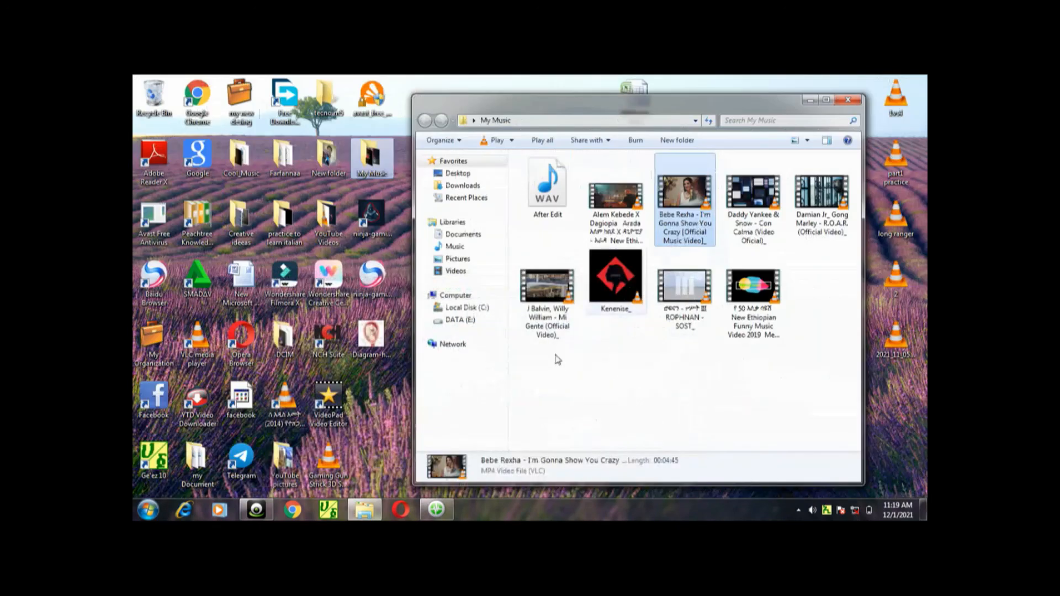
left_click(148, 509)
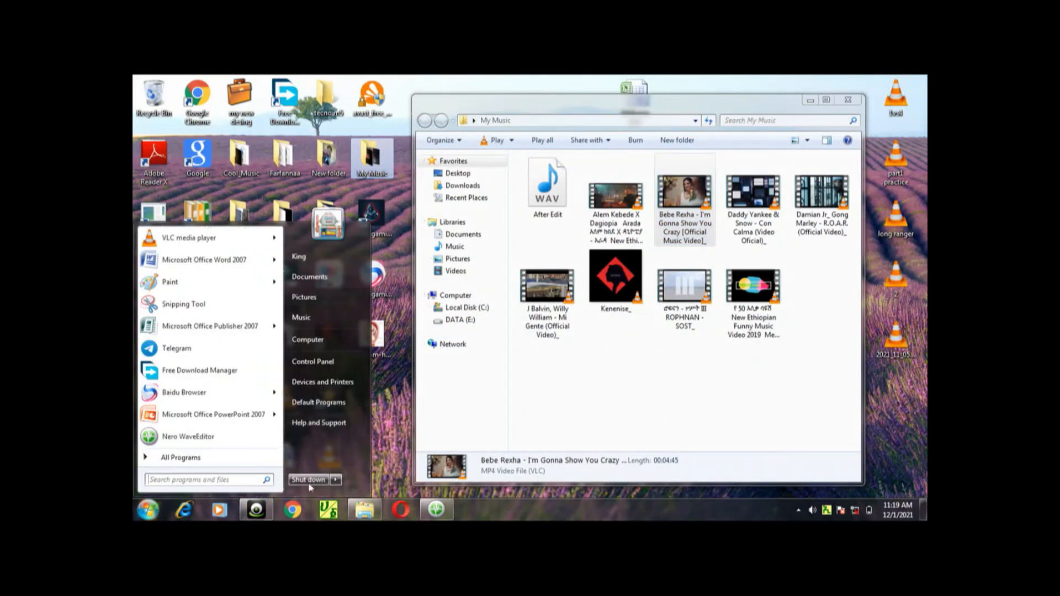
left_click(521, 499)
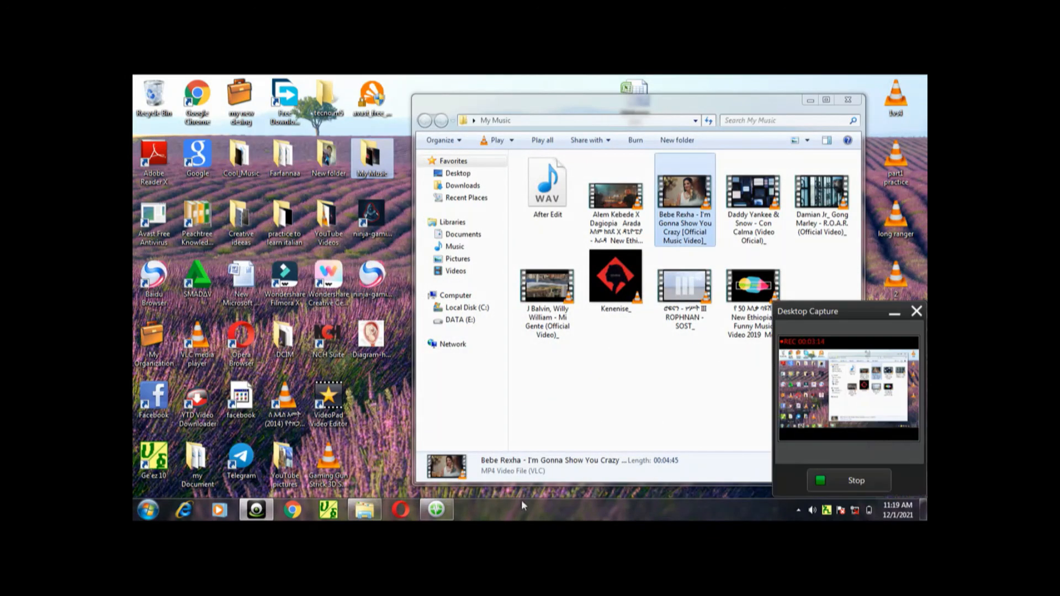